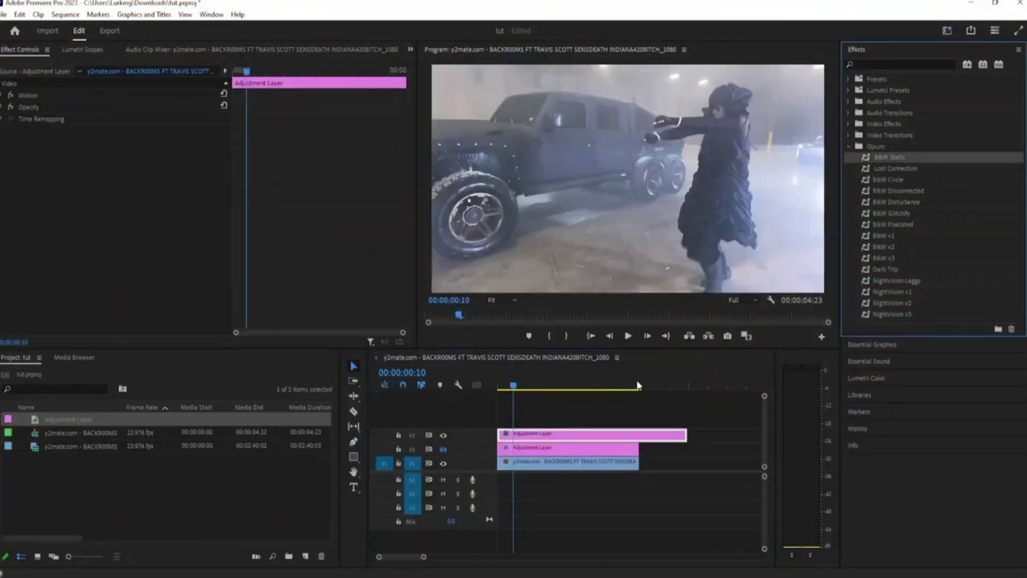
# - Apply the B&W Static preset to the topmost adjustment layer
pyautogui.moveTo(890, 156)
pyautogui.mouseDown()
pyautogui.moveTo(567, 447)
pyautogui.moveTo(575, 434)
pyautogui.mouseUp()
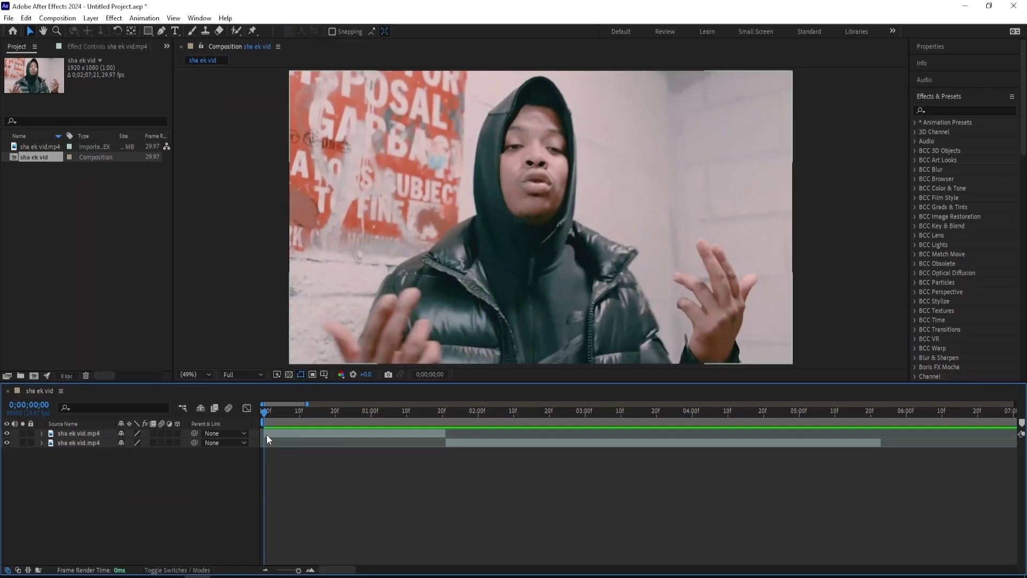
# - In After Effects, preview the composition and split the first sha ek vid.mp4 clip at 0;00;00;27
pyautogui.press('space')
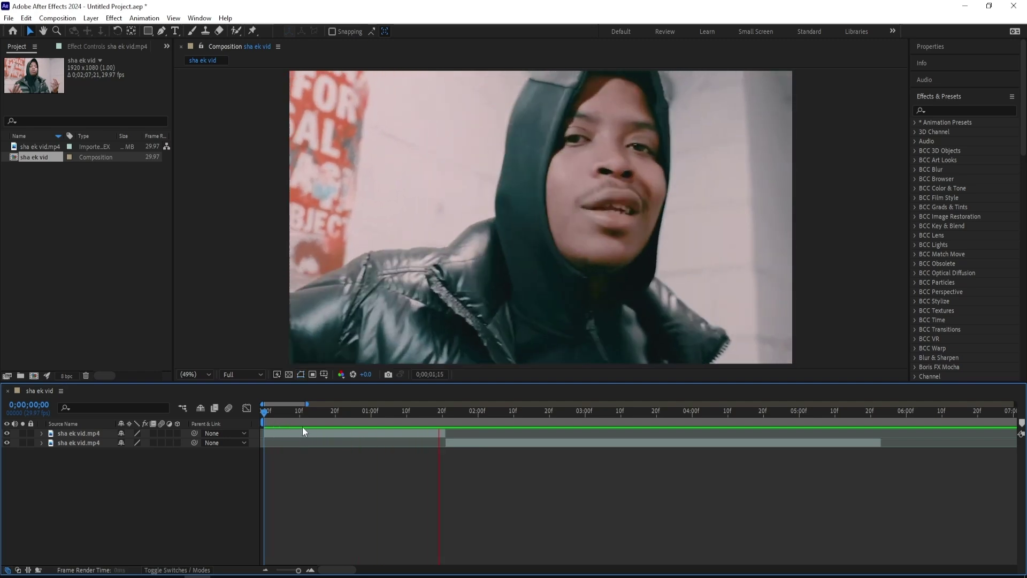
pyautogui.moveTo(383, 410); pyautogui.dragTo(357, 421)
pyautogui.click(318, 432)
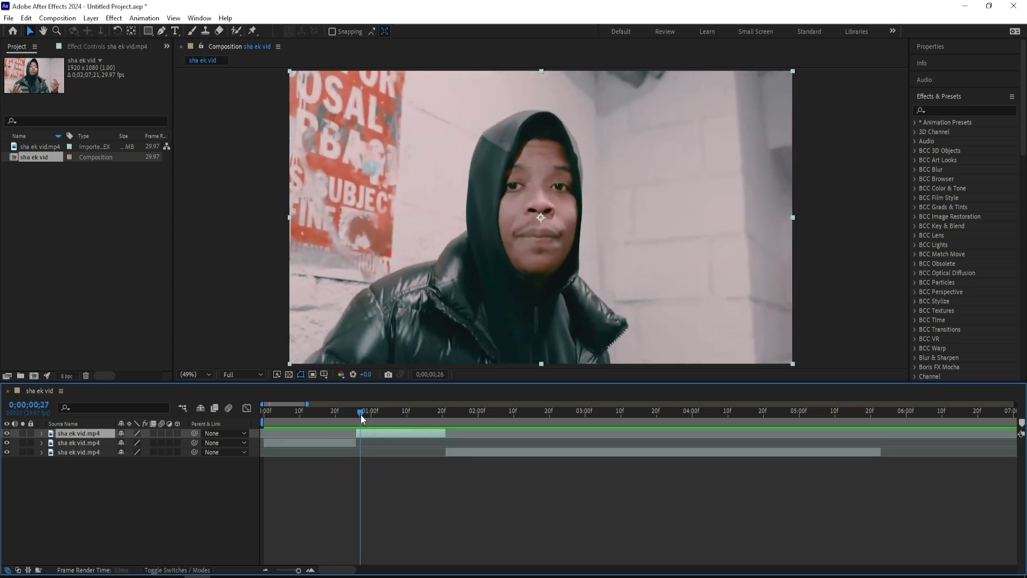
pyautogui.moveTo(357, 412); pyautogui.dragTo(361, 412)
pyautogui.hotkey('ctrl', 'shift', 'd')
# - Select the face inside the hood on the split-off clip with the Roto Brush and extend the selection along its edges
pyautogui.doubleClick(367, 431)
pyautogui.click(236, 32)
pyautogui.moveTo(540, 241); pyautogui.dragTo(526, 140)
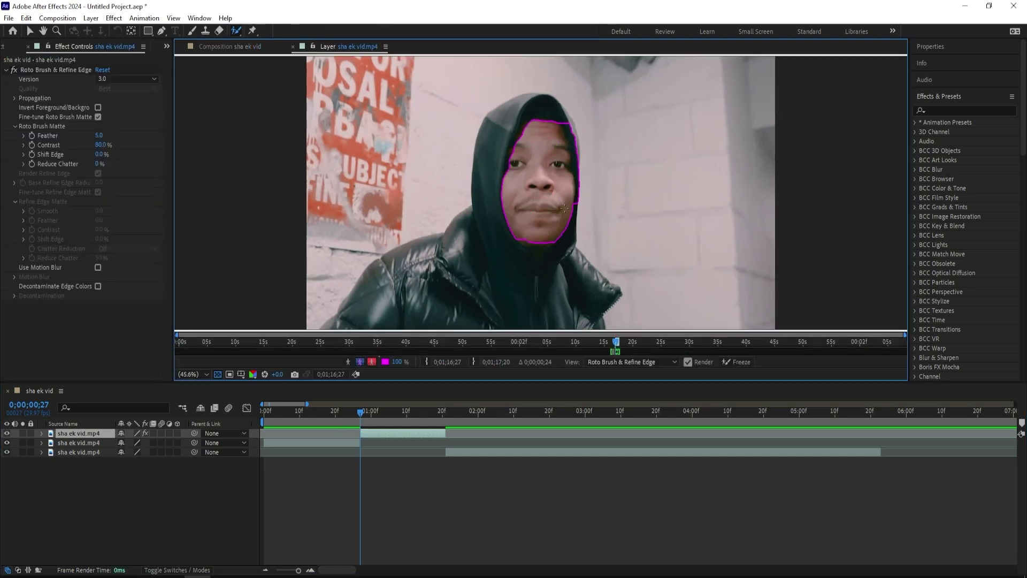
pyautogui.moveTo(569, 115); pyautogui.dragTo(573, 167)
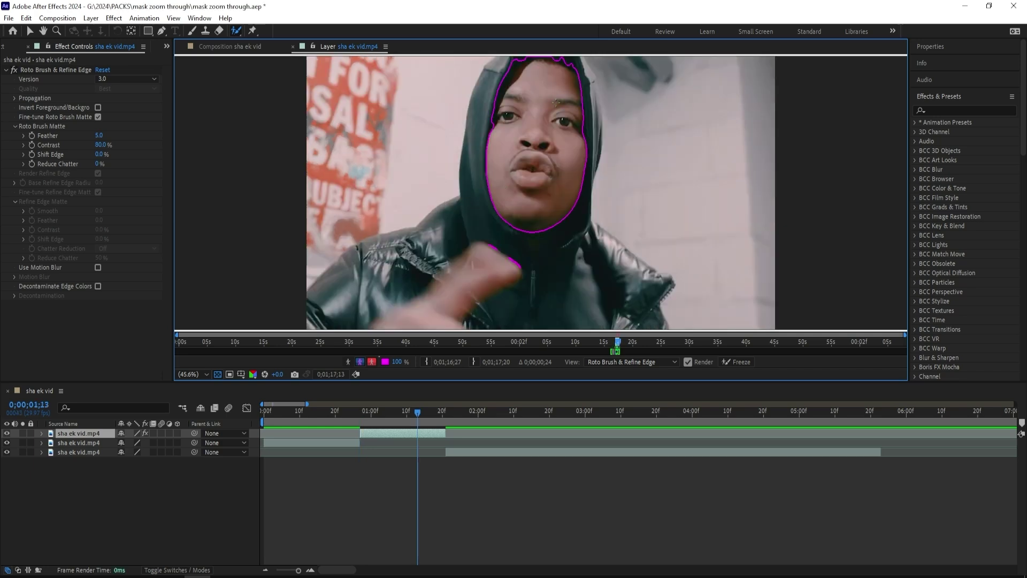
pyautogui.moveTo(507, 144); pyautogui.dragTo(485, 212)
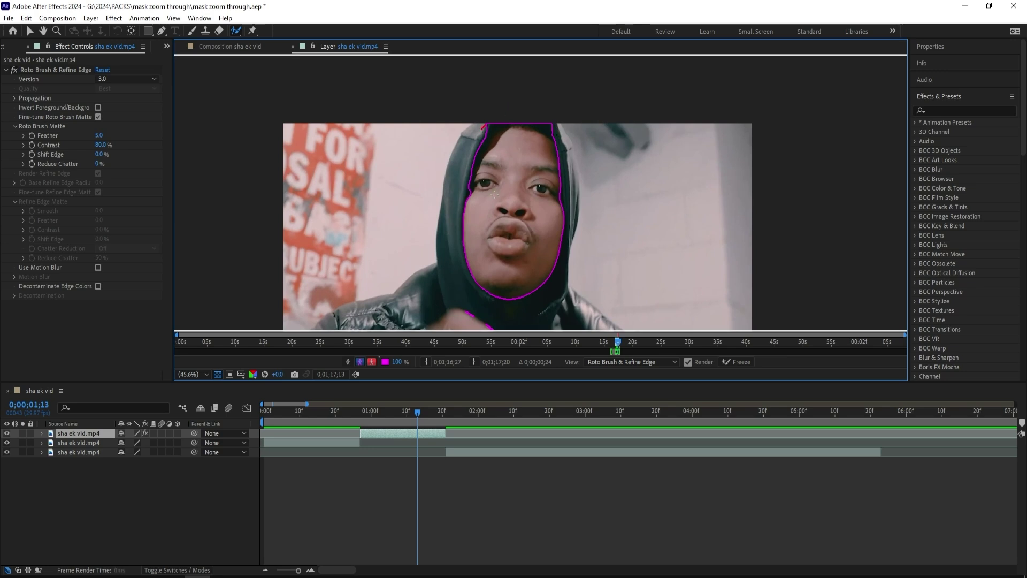
# - Correct the Roto Brush selection along the side of the face at 0;00;01;19 and return to the clip's start
pyautogui.moveTo(425, 413); pyautogui.dragTo(440, 414)
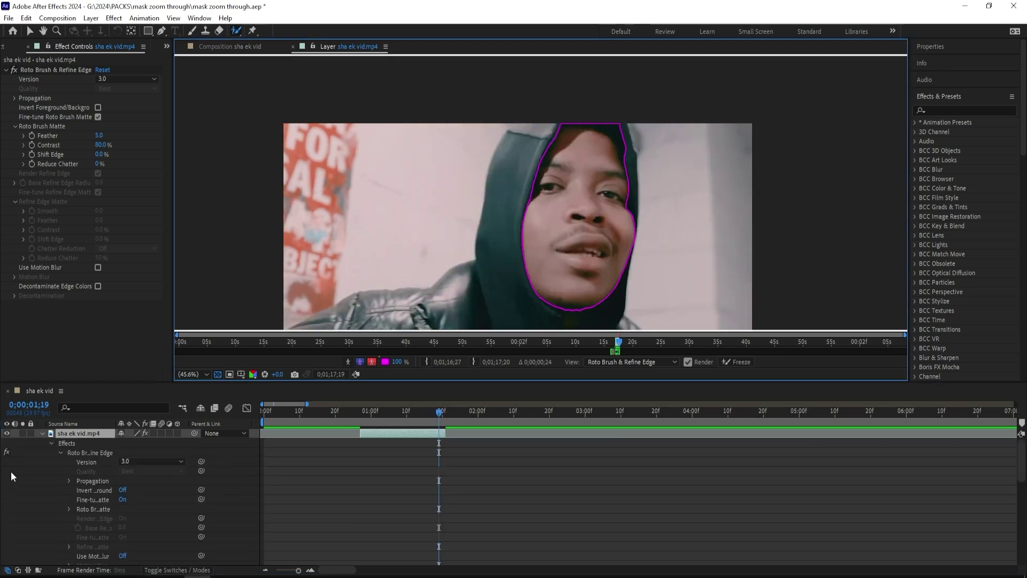
pyautogui.click(46, 436)
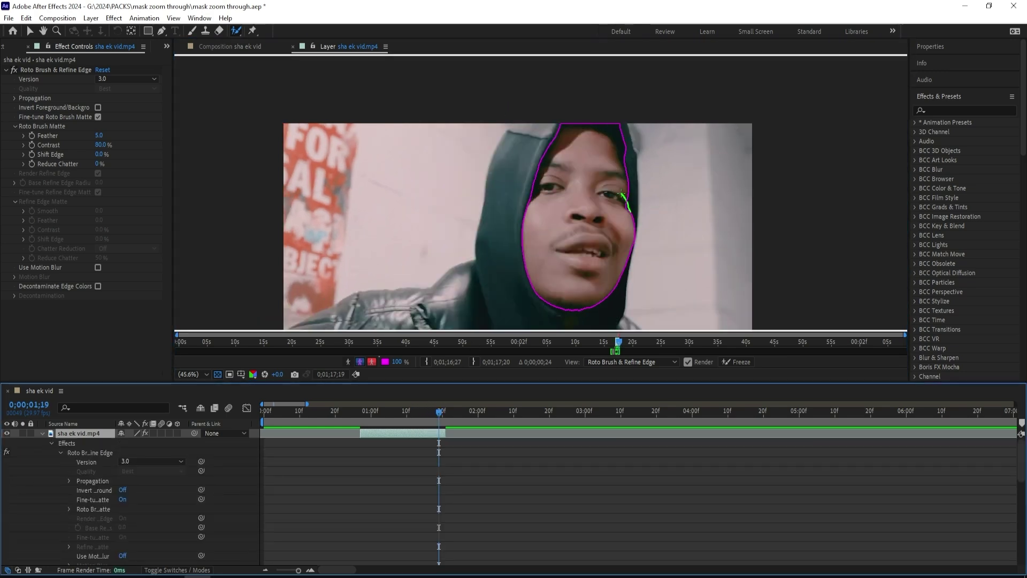
pyautogui.moveTo(621, 193); pyautogui.dragTo(631, 211)
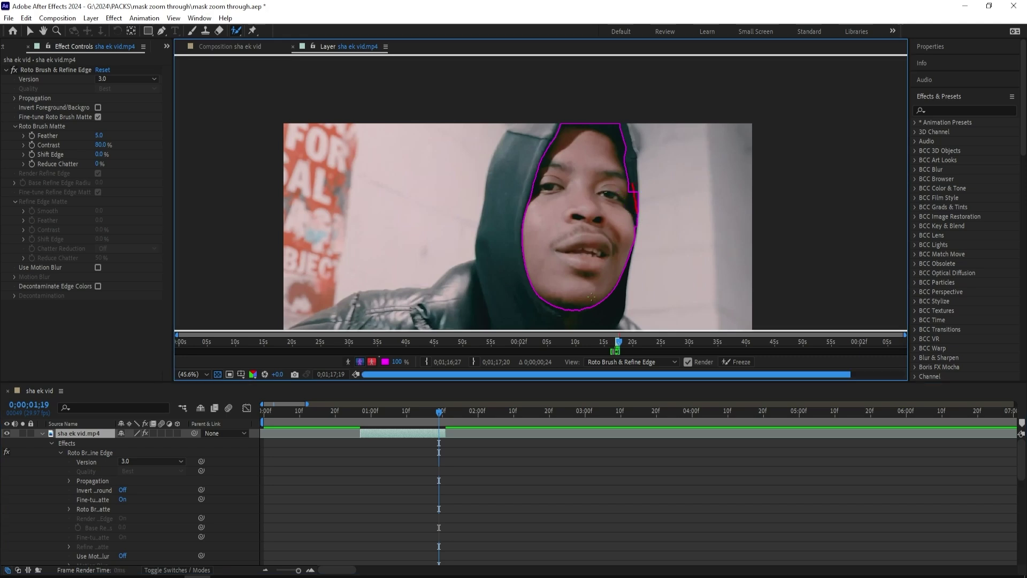
pyautogui.click(360, 412)
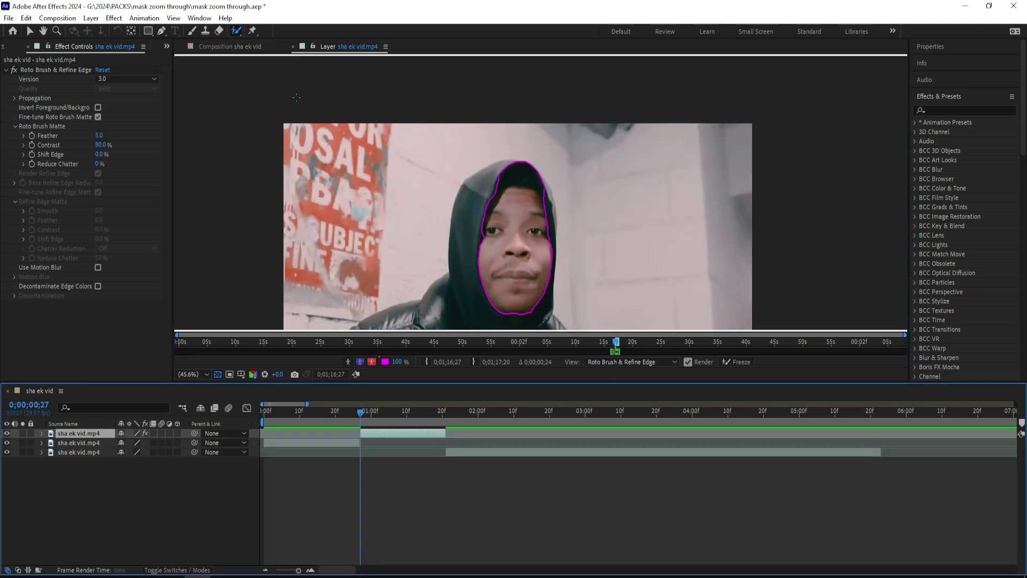
# - Invert the Roto Brush foreground and background so the face is cut out, and freeze the matte
pyautogui.click(97, 108)
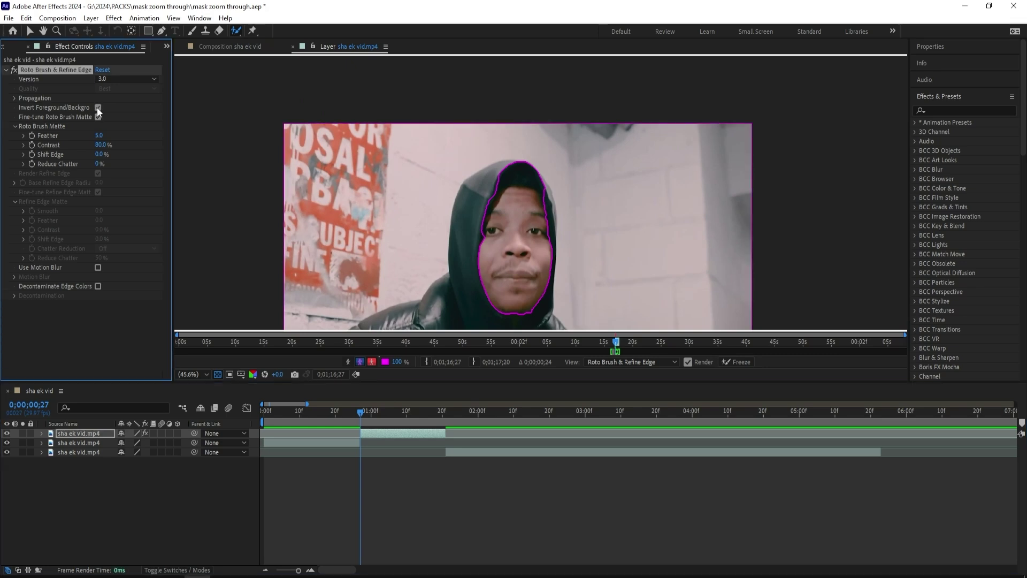
pyautogui.click(253, 45)
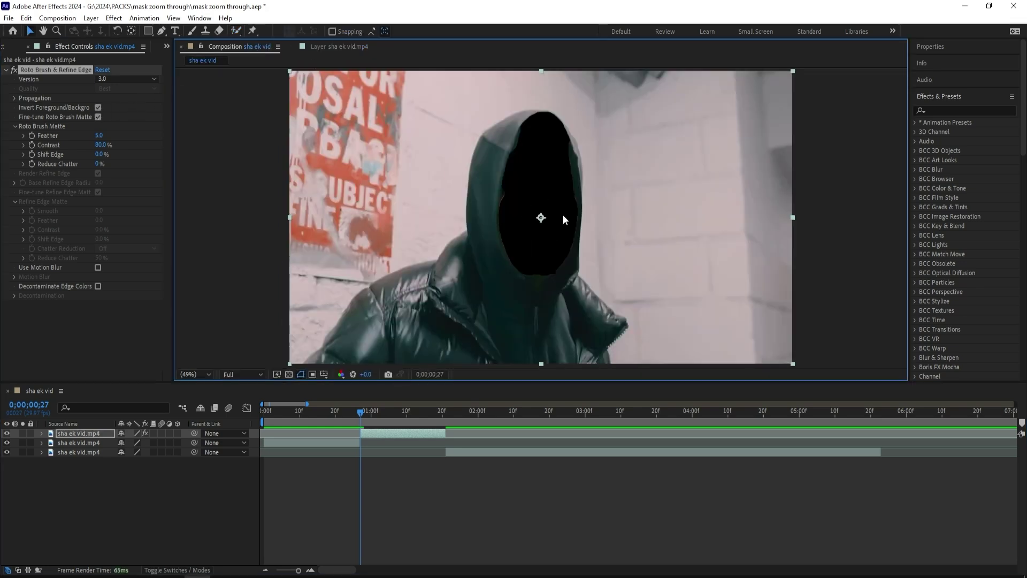
pyautogui.click(321, 44)
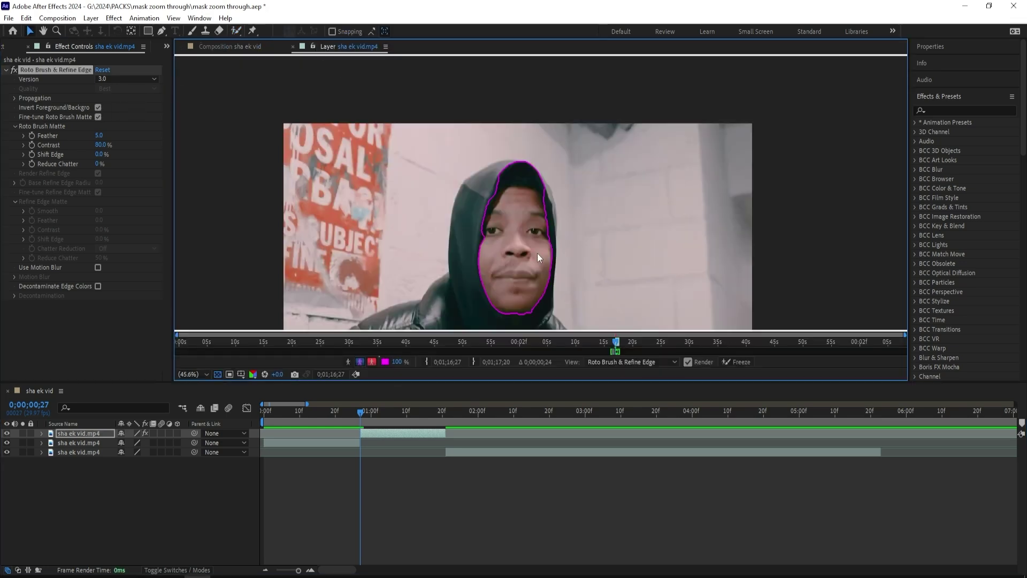
pyautogui.moveTo(538, 239); pyautogui.dragTo(549, 174)
pyautogui.click(737, 362)
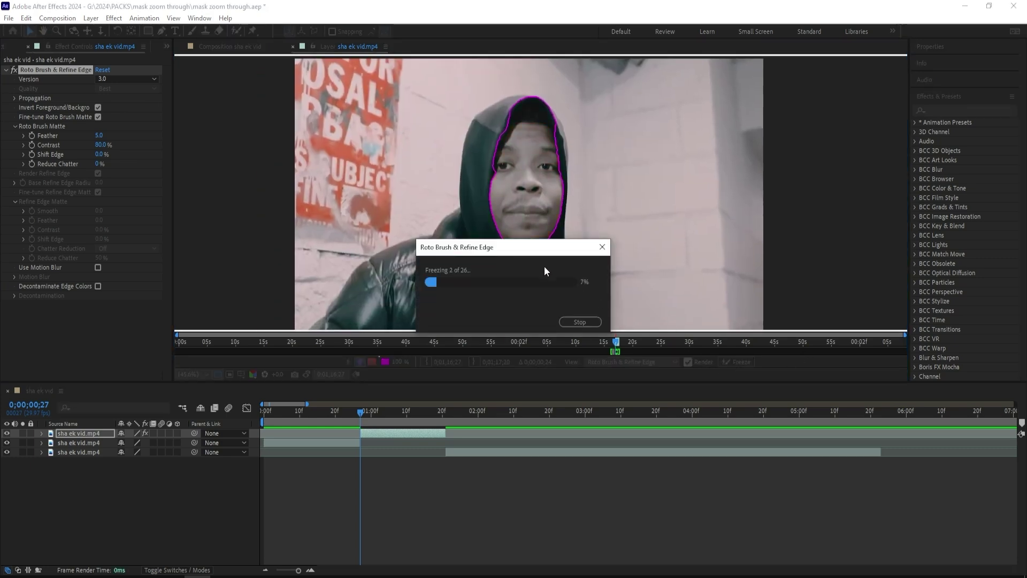
pyautogui.moveTo(532, 243); pyautogui.dragTo(583, 400)
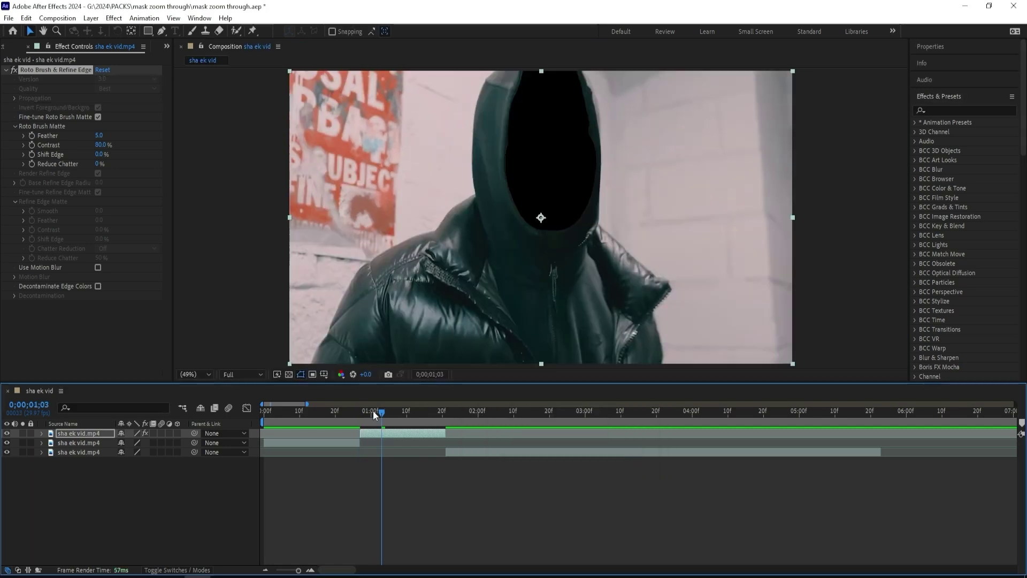
# - Check the face cutout up to 0;00;01;09 and apply the Refine Soft Matte effect to the layer
pyautogui.moveTo(374, 411); pyautogui.dragTo(403, 411)
pyautogui.click(934, 109)
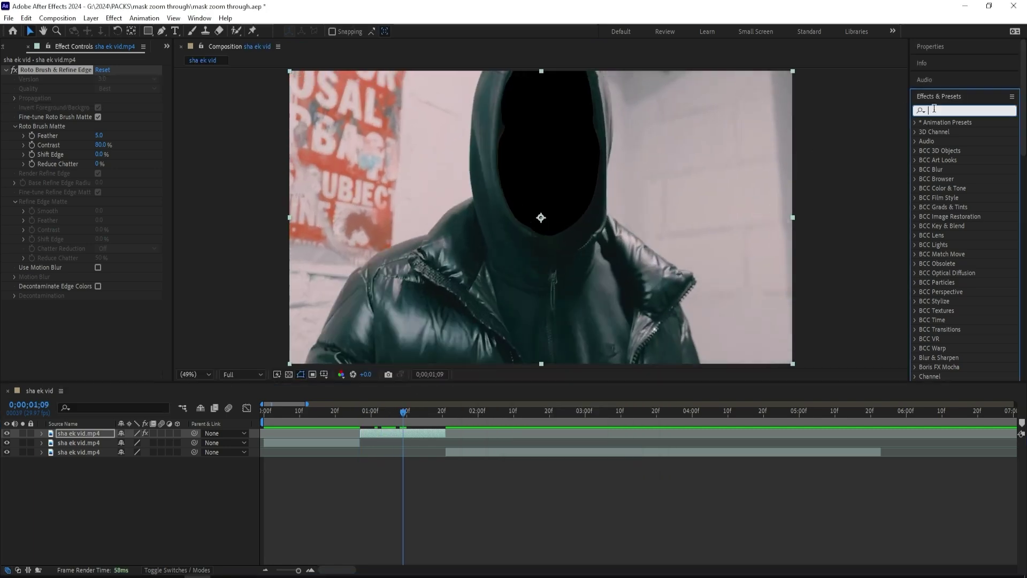
pyautogui.write('refine soft')
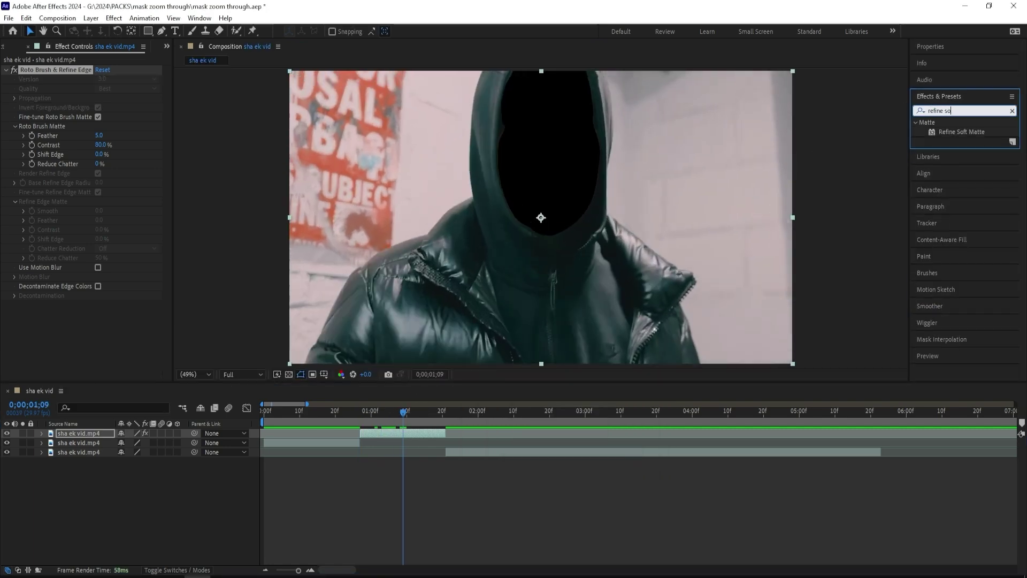
pyautogui.press('Return')
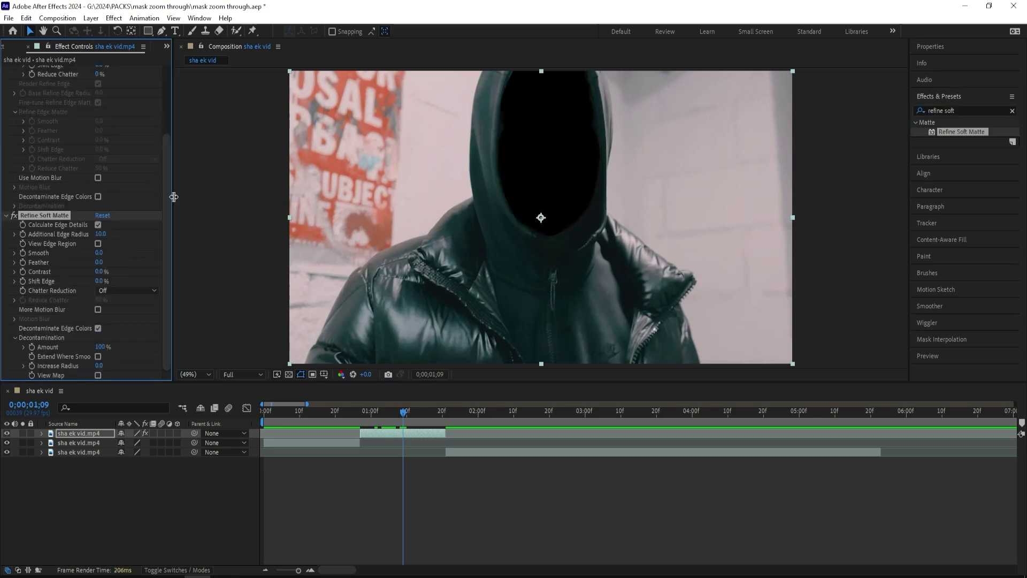
# - Set Refine Soft Matte's Additional Edge Radius to 4.4 and Feather to 9.9, and inspect the cutout edge up close
pyautogui.moveTo(97, 234); pyautogui.dragTo(67, 237)
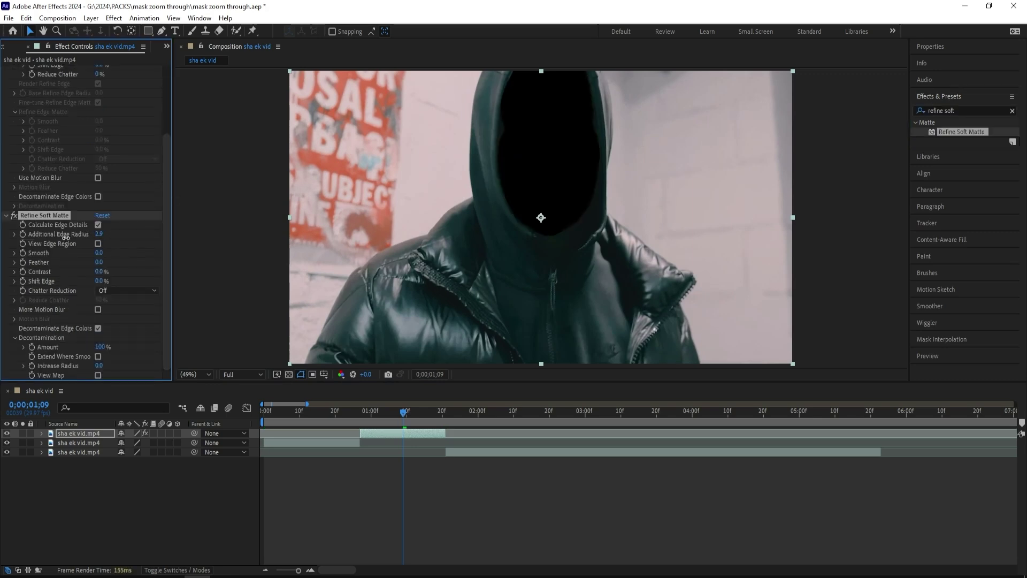
pyautogui.click(132, 260)
pyautogui.scroll(1, 548, 170)
pyautogui.moveTo(548, 176); pyautogui.dragTo(626, 184)
pyautogui.scroll(1, 477, 259)
pyautogui.click(15, 217)
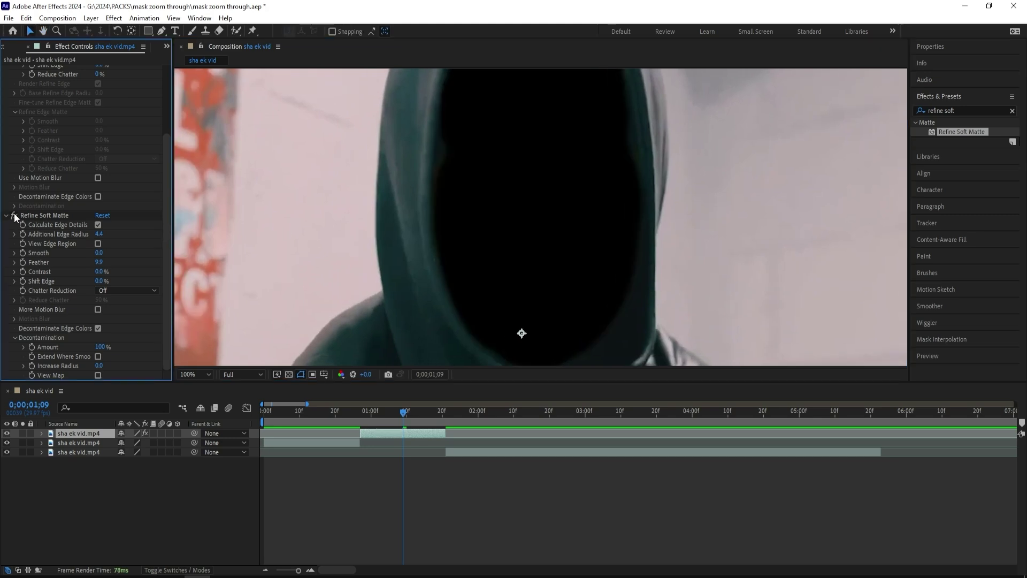
pyautogui.scroll(-4, 654, 223)
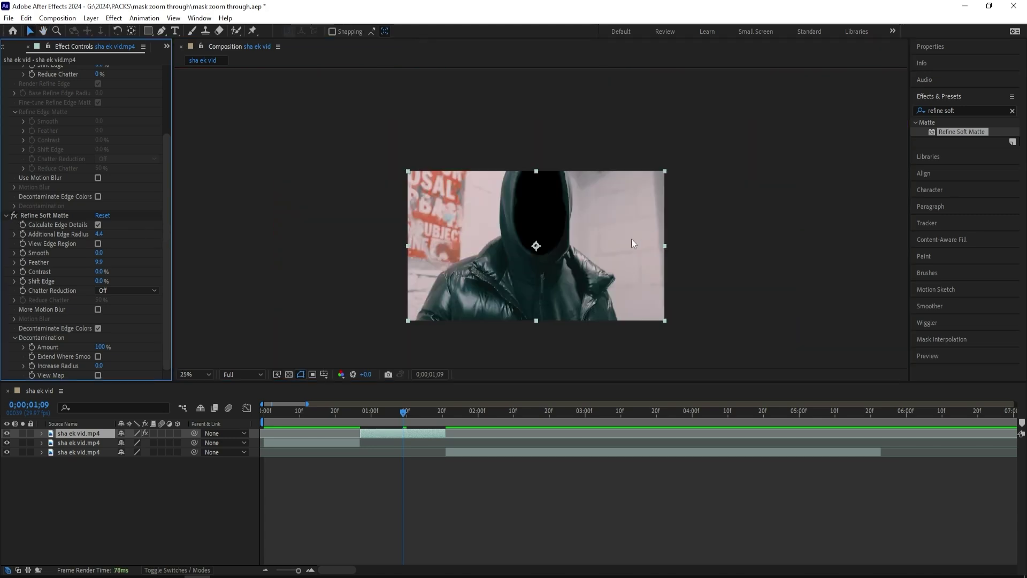
# - Duplicate the cutout layer, remove all effects from the lower copy, and fit the composition in the viewer
pyautogui.hotkey('ctrl', 'd')
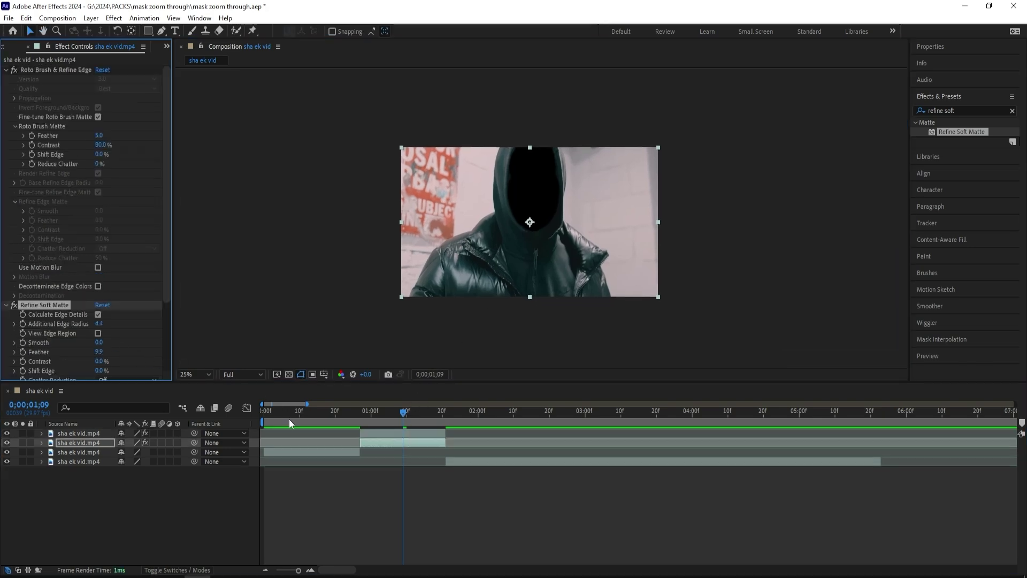
pyautogui.hotkey('ctrl', 'a')
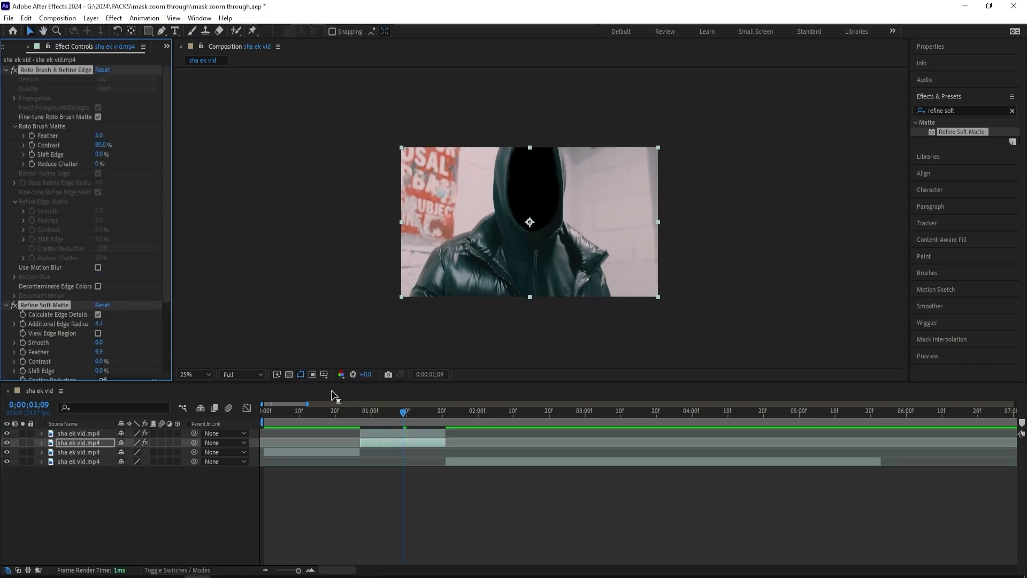
pyautogui.press('Delete')
pyautogui.click(196, 374)
pyautogui.click(194, 172)
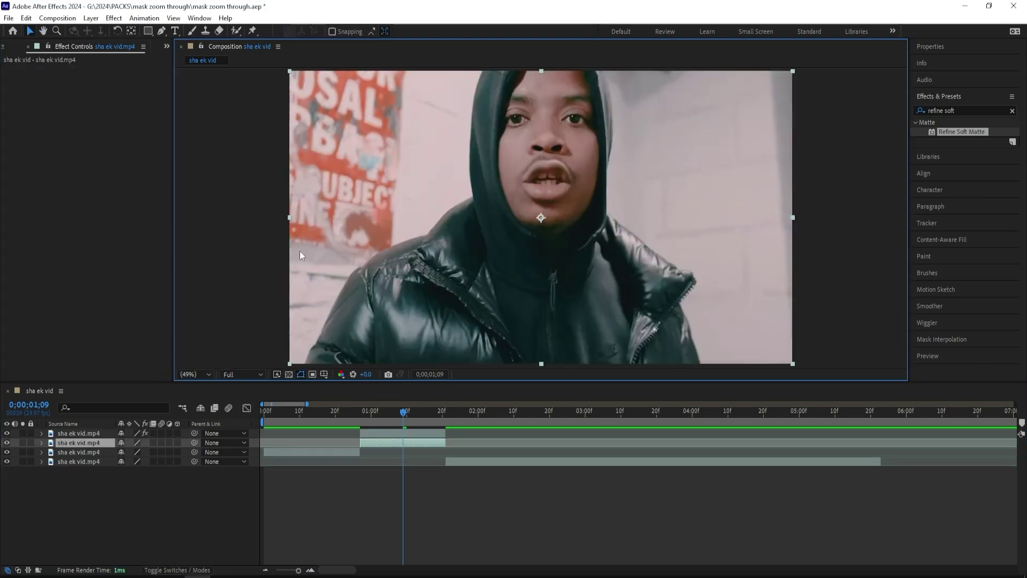
# - Move the cutout layer's anchor point to the centre of the face at 0;00;01;20
pyautogui.click(393, 431)
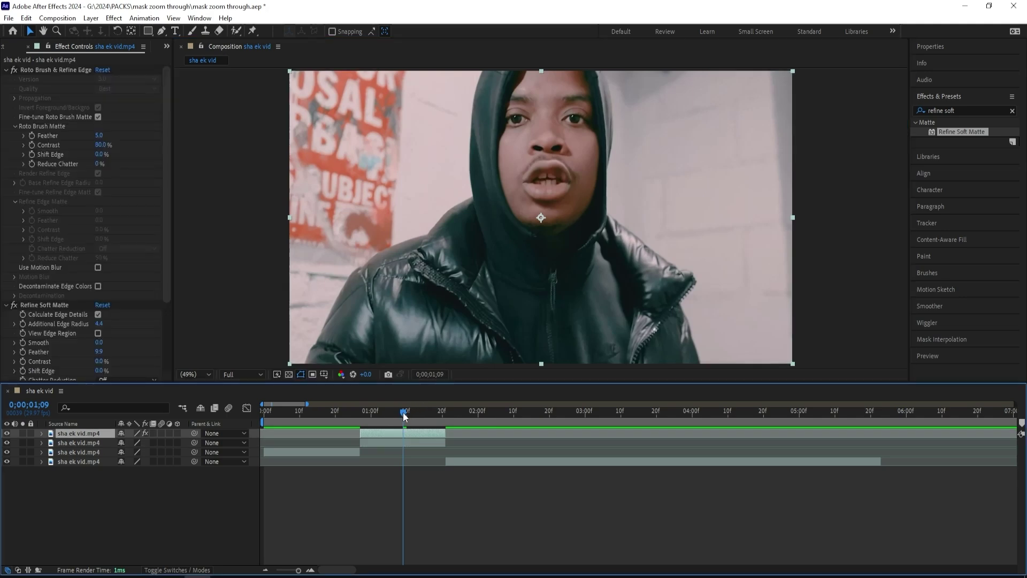
pyautogui.moveTo(404, 417); pyautogui.dragTo(441, 419)
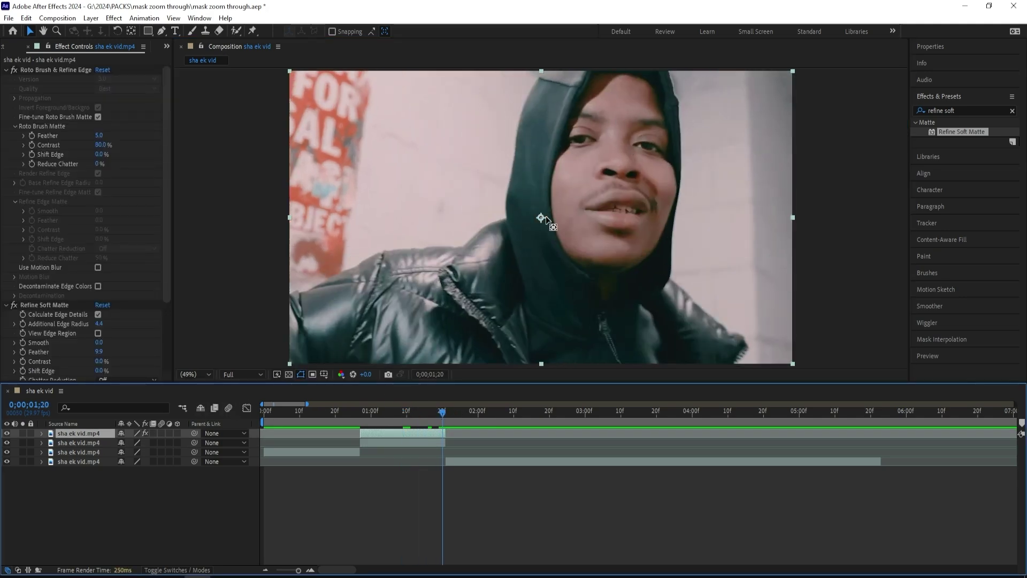
pyautogui.moveTo(540, 218); pyautogui.dragTo(623, 164)
pyautogui.press('v')
# - Keyframe the cutout layer's Scale at 100% at 0;00;00;27 and 550% at 0;00;01;20
pyautogui.press('s')
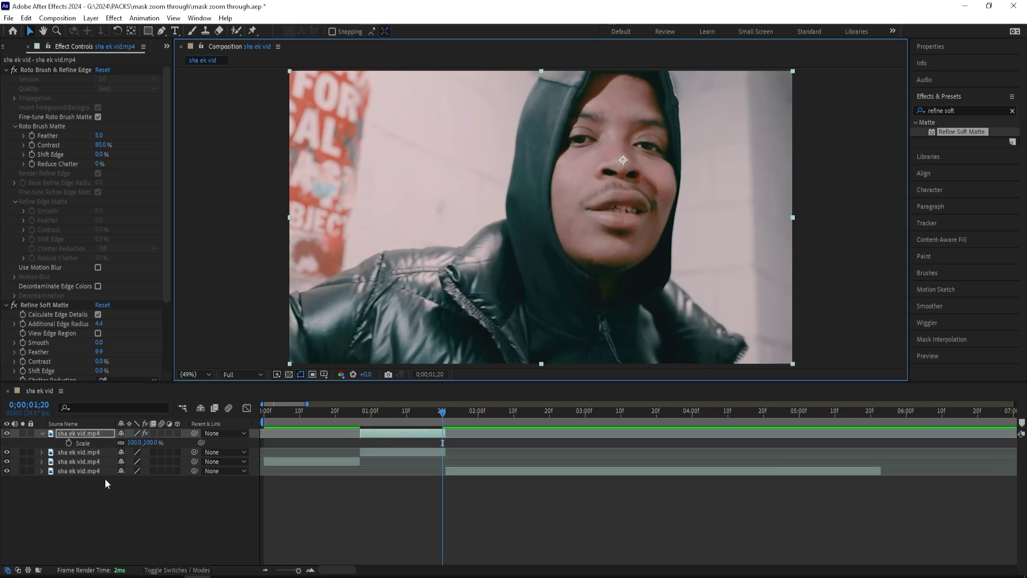
pyautogui.click(72, 442)
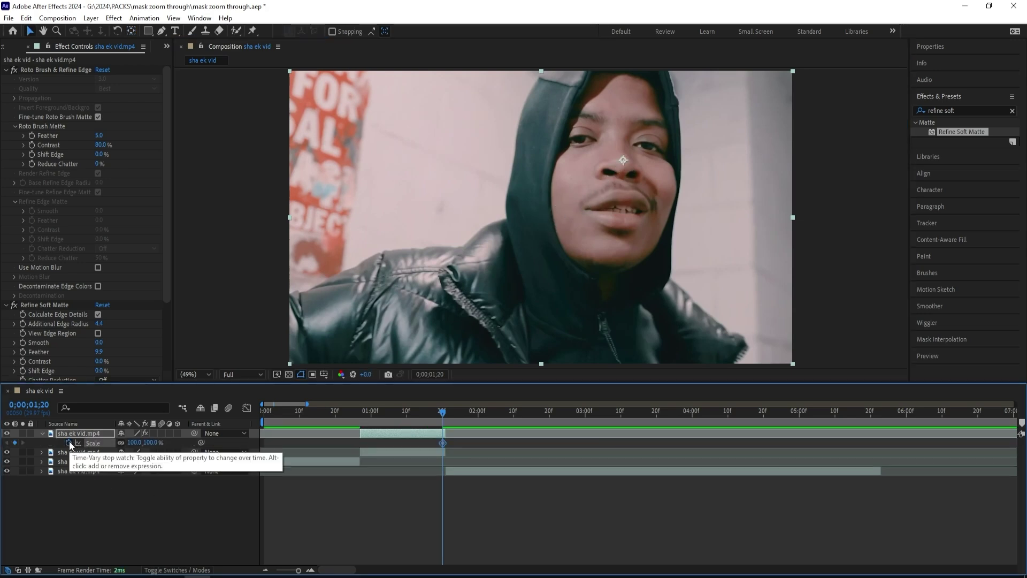
pyautogui.click(362, 412)
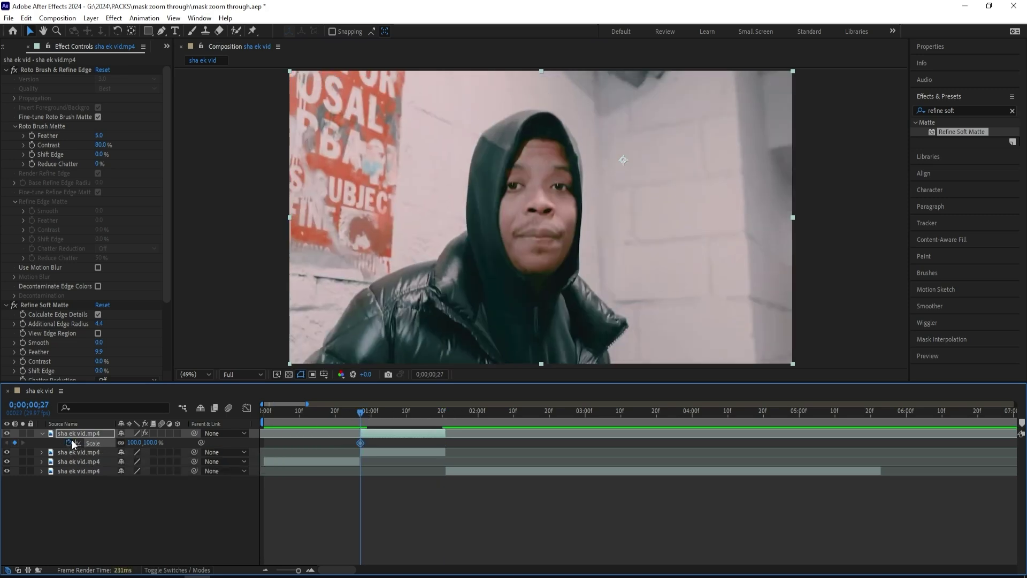
pyautogui.moveTo(364, 414); pyautogui.dragTo(440, 419)
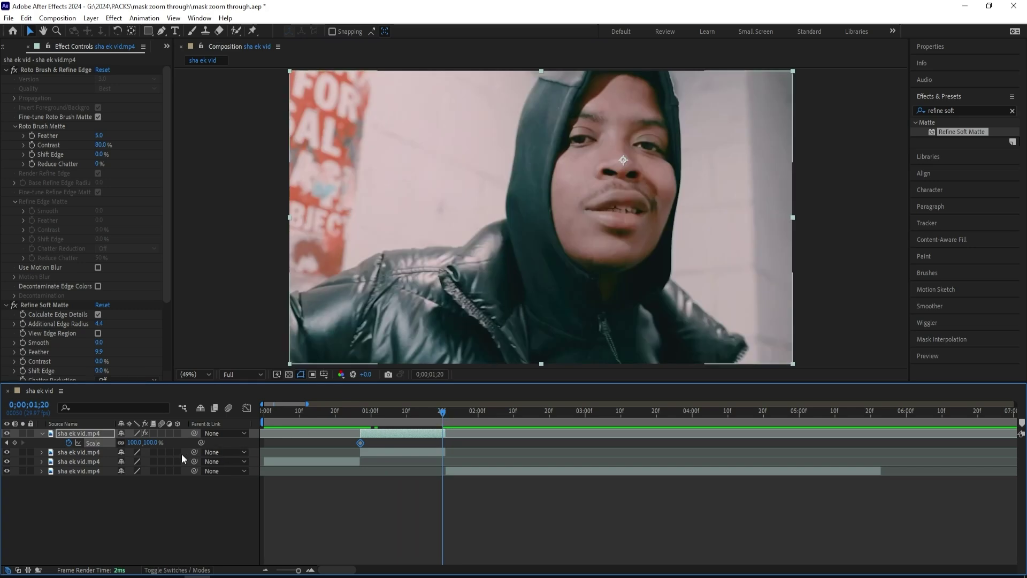
pyautogui.moveTo(152, 443); pyautogui.dragTo(370, 419)
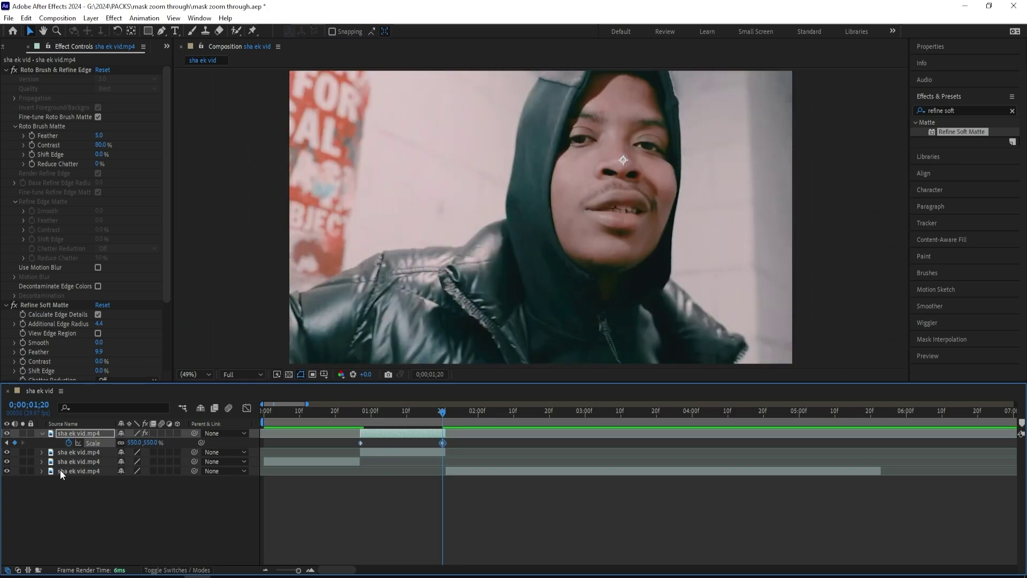
# - Hide the effect-free duplicate to check the zoom, and enable motion blur on the cutout layer
pyautogui.click(7, 452)
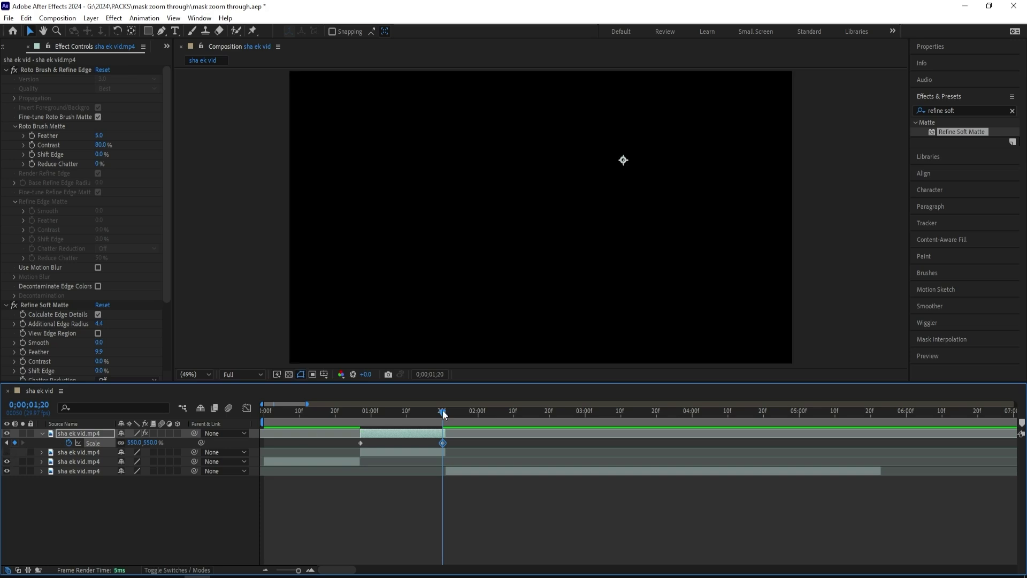
pyautogui.moveTo(405, 412)
pyautogui.mouseDown()
pyautogui.moveTo(355, 413)
pyautogui.moveTo(440, 413)
pyautogui.moveTo(424, 413)
pyautogui.mouseUp()
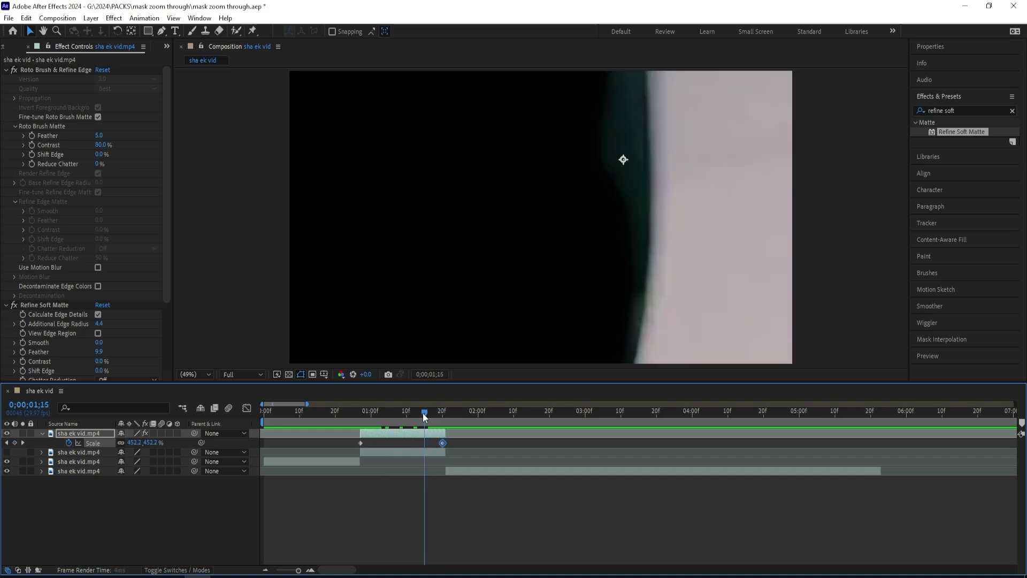
pyautogui.click(162, 434)
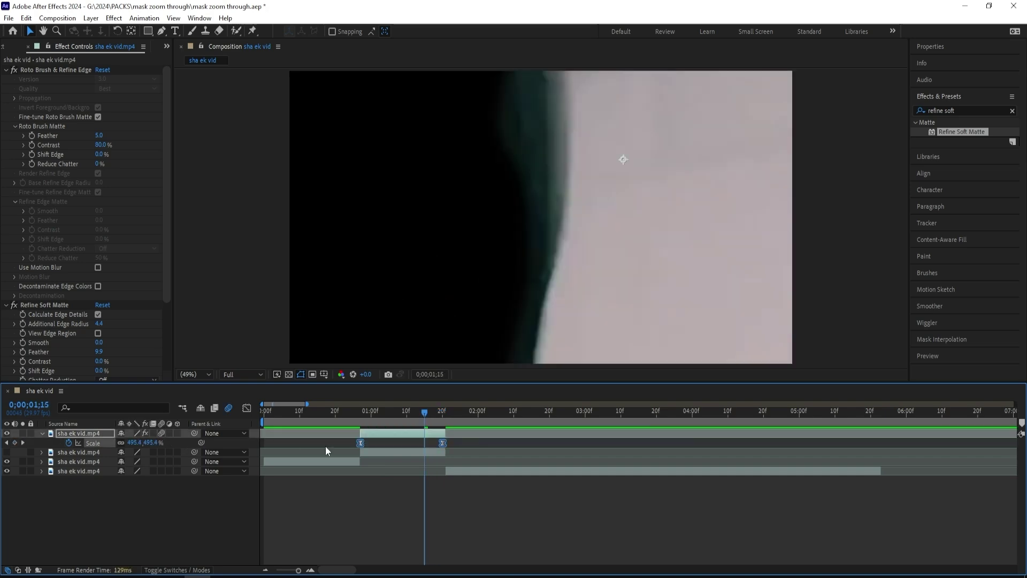
# - Apply Easy Ease to the Scale keyframes and reshape the value graph so the zoom starts slowly and ends steeply
pyautogui.press('F9')
pyautogui.click(247, 407)
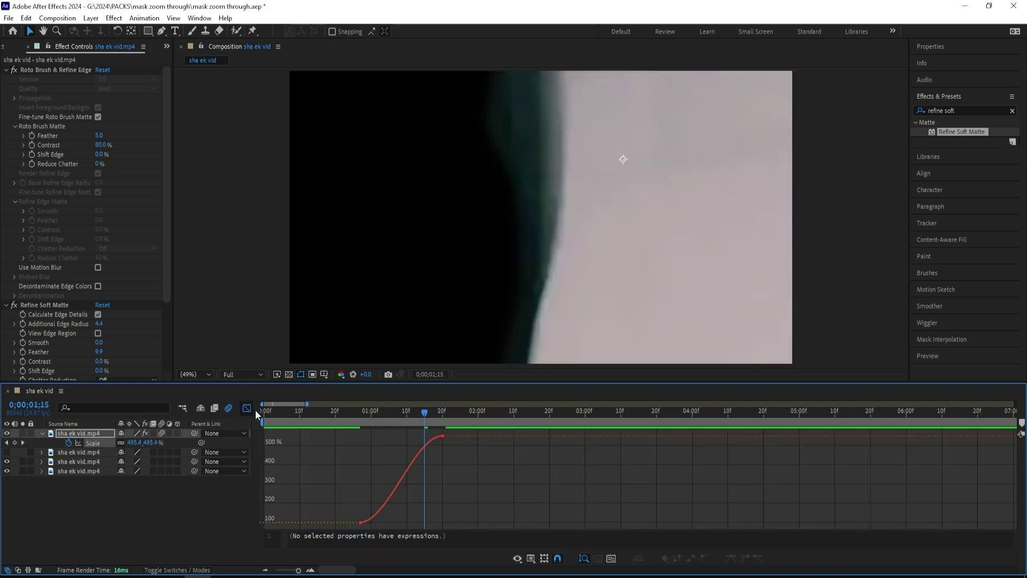
pyautogui.click(404, 476)
pyautogui.moveTo(415, 436); pyautogui.dragTo(428, 444)
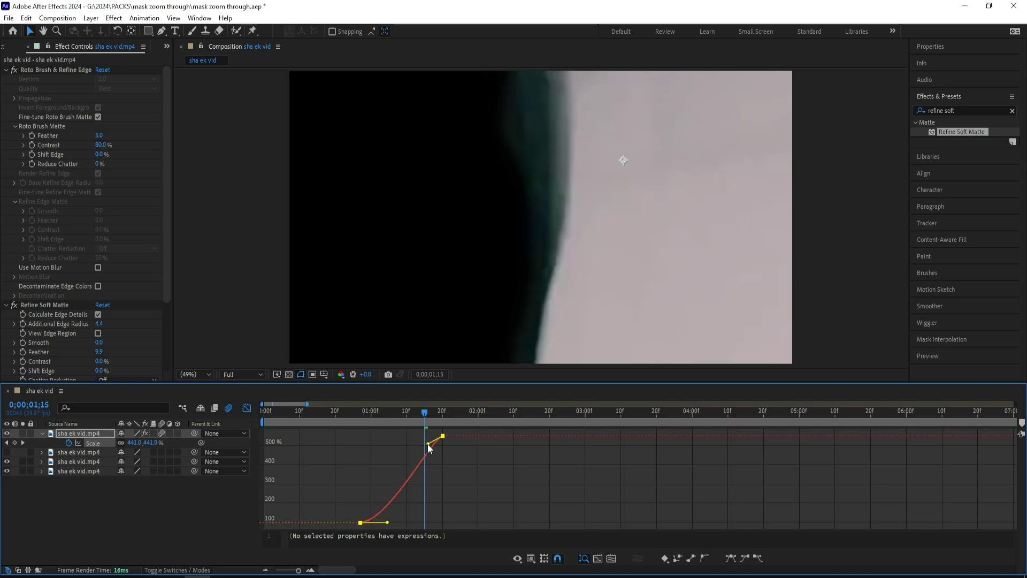
pyautogui.click(533, 561)
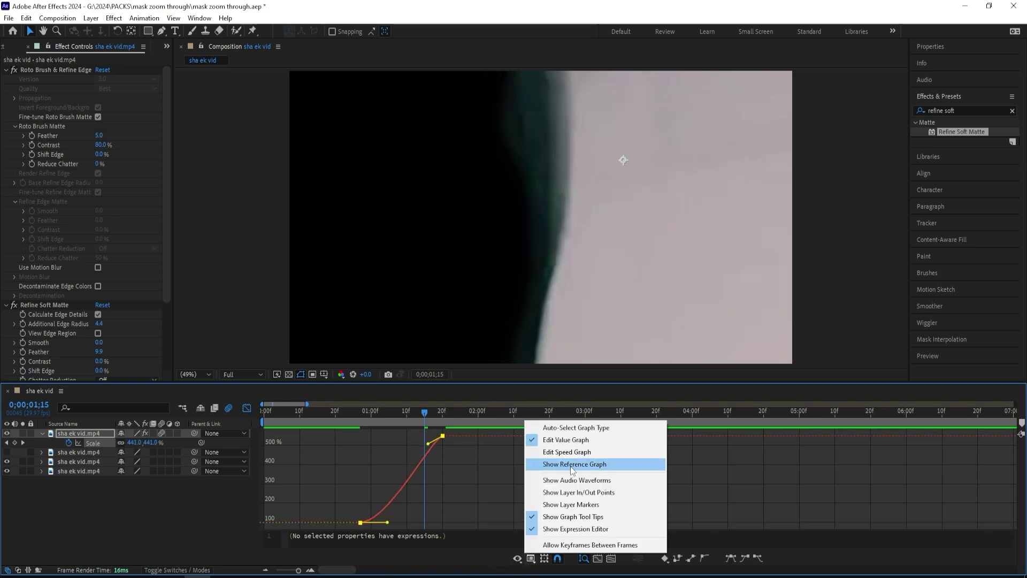
pyautogui.click(428, 442)
pyautogui.moveTo(428, 444); pyautogui.dragTo(462, 514)
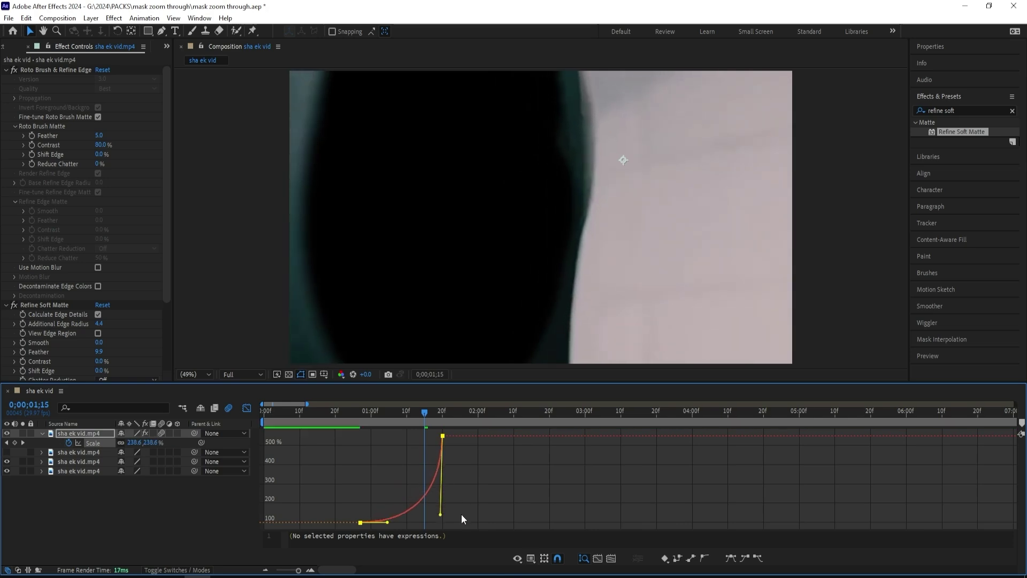
# - Lengthen the first Scale keyframe's ease handle in the value graph and preview the zoom
pyautogui.moveTo(389, 525); pyautogui.dragTo(417, 524)
pyautogui.moveTo(428, 409)
pyautogui.mouseDown()
pyautogui.moveTo(358, 419)
pyautogui.moveTo(373, 422)
pyautogui.moveTo(370, 410)
pyautogui.moveTo(441, 420)
pyautogui.mouseUp()
pyautogui.press('space')
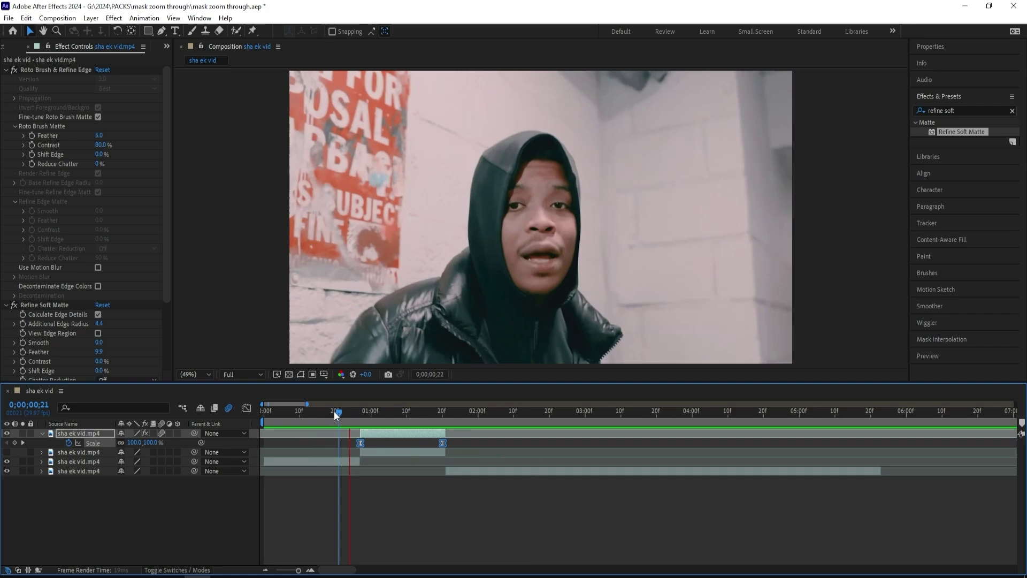
pyautogui.moveTo(336, 412); pyautogui.dragTo(352, 415)
pyautogui.press('space')
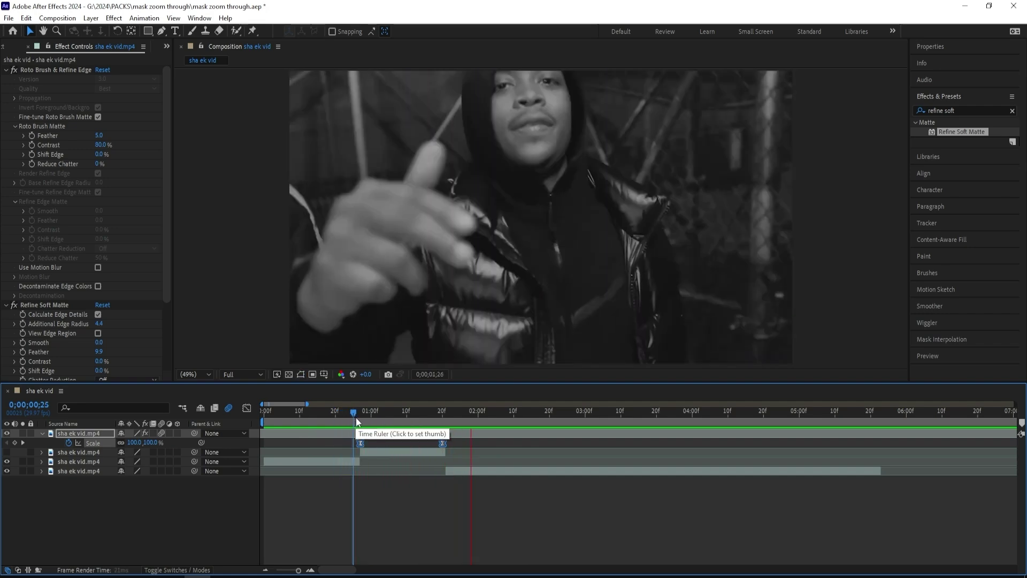
# - Replace the hidden effect-free duplicate with a copy of the scaled cutout layer stripped of Roto Brush & Refine Edge and Refine Soft Matte
pyautogui.click(360, 420)
pyautogui.moveTo(377, 412); pyautogui.dragTo(400, 413)
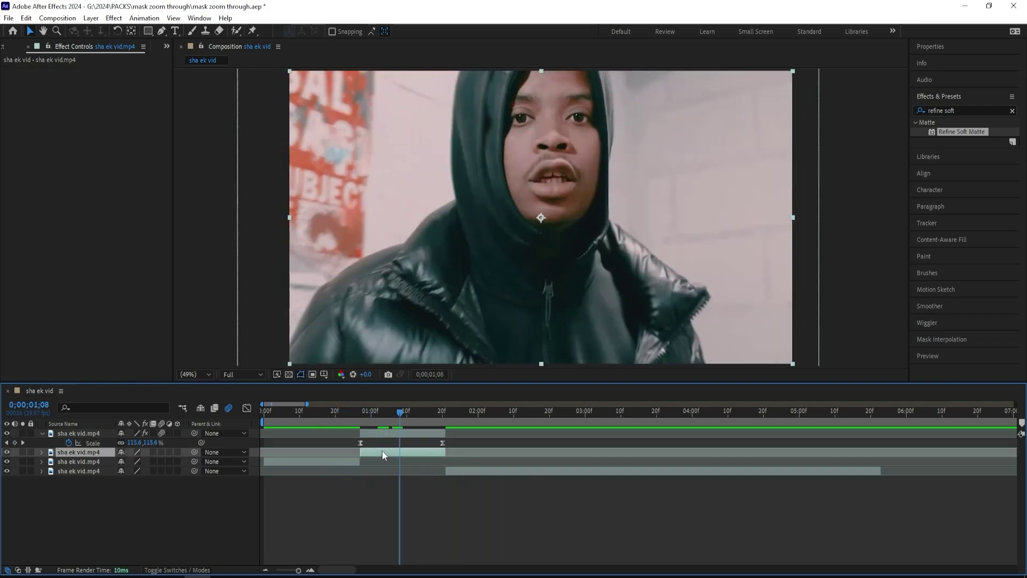
pyautogui.press('Delete')
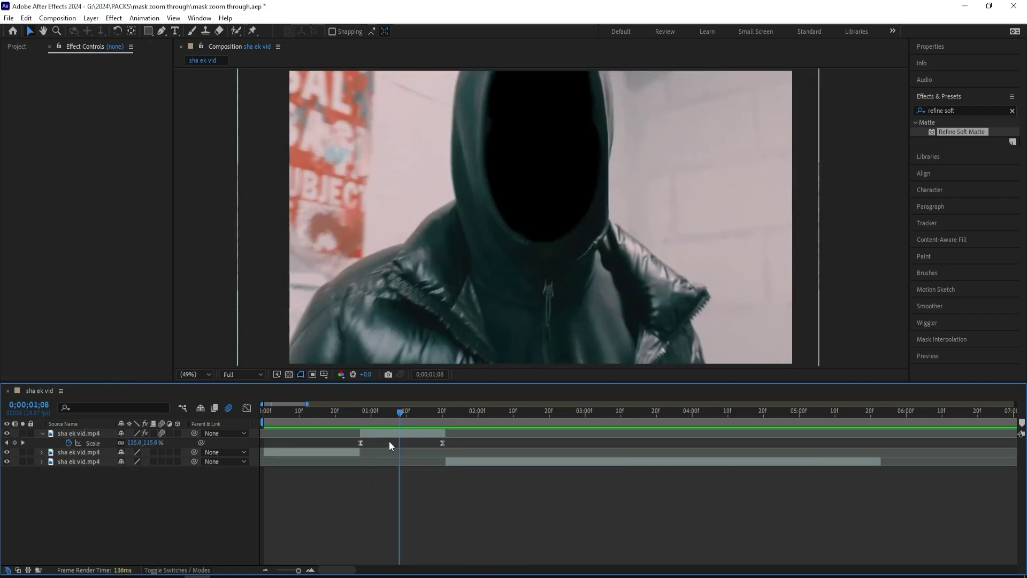
pyautogui.hotkey('ctrl', 'shift', 'z')
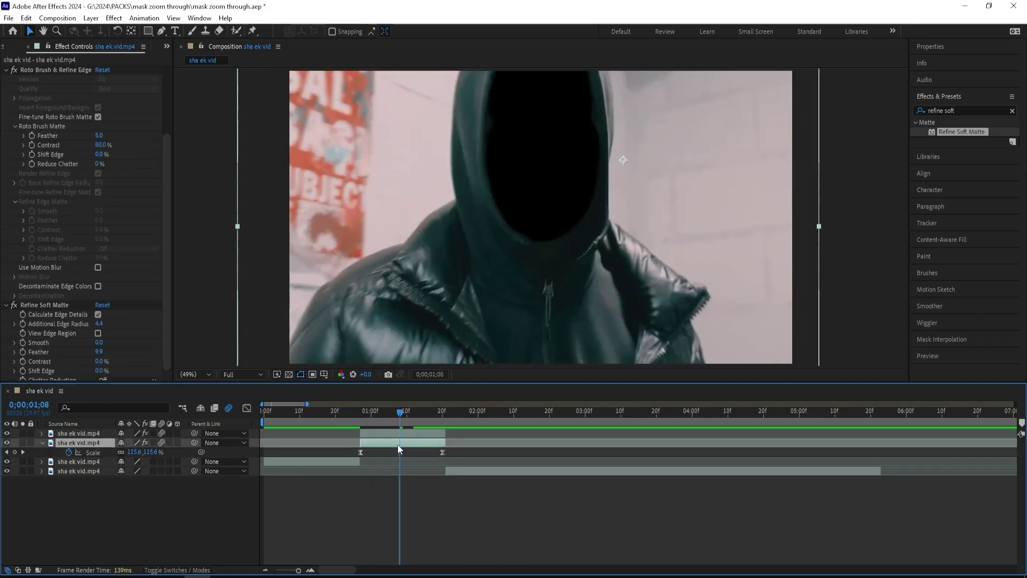
pyautogui.click(47, 304)
pyautogui.hotkey('ctrl', 'a')
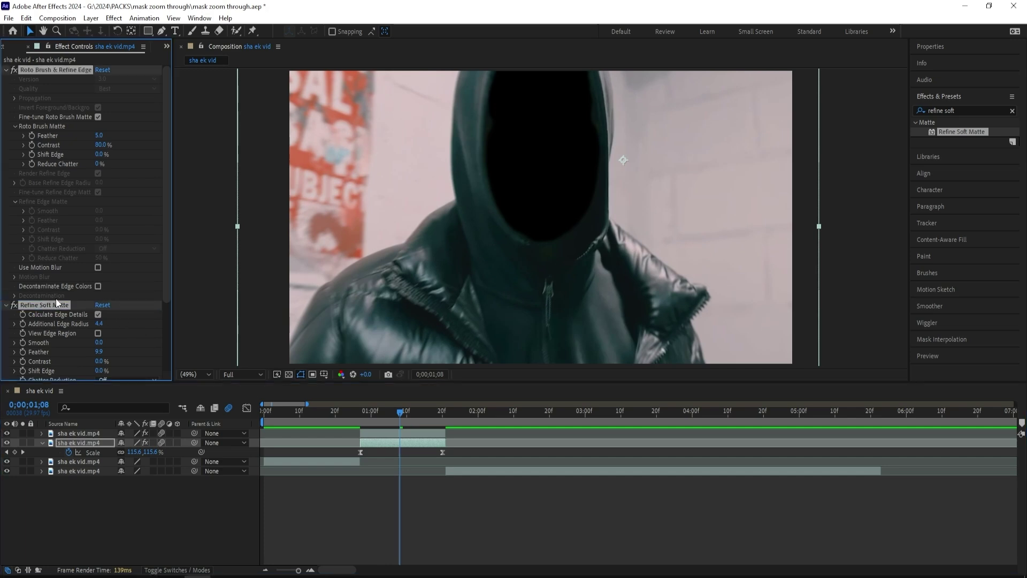
pyautogui.press('Delete')
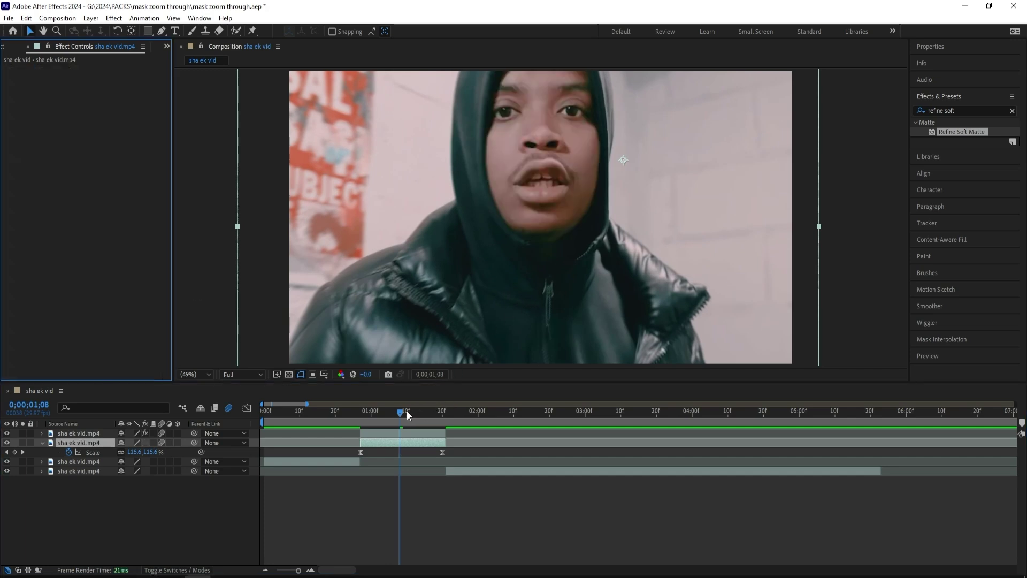
# - Keyframe the effect-free copy's Opacity at 100% at 0;00;00;29 and 0% at 0;00;01;13
pyautogui.moveTo(401, 419); pyautogui.dragTo(373, 430)
pyautogui.press('space')
pyautogui.press('pageup')
pyautogui.press('pageup')
pyautogui.press('pageup')
pyautogui.press('t')
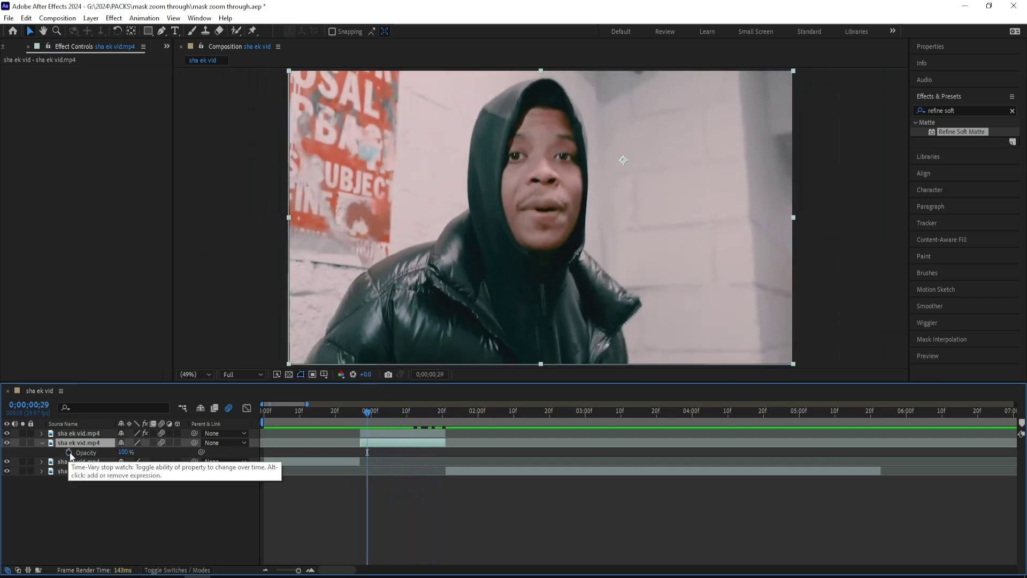
pyautogui.click(70, 452)
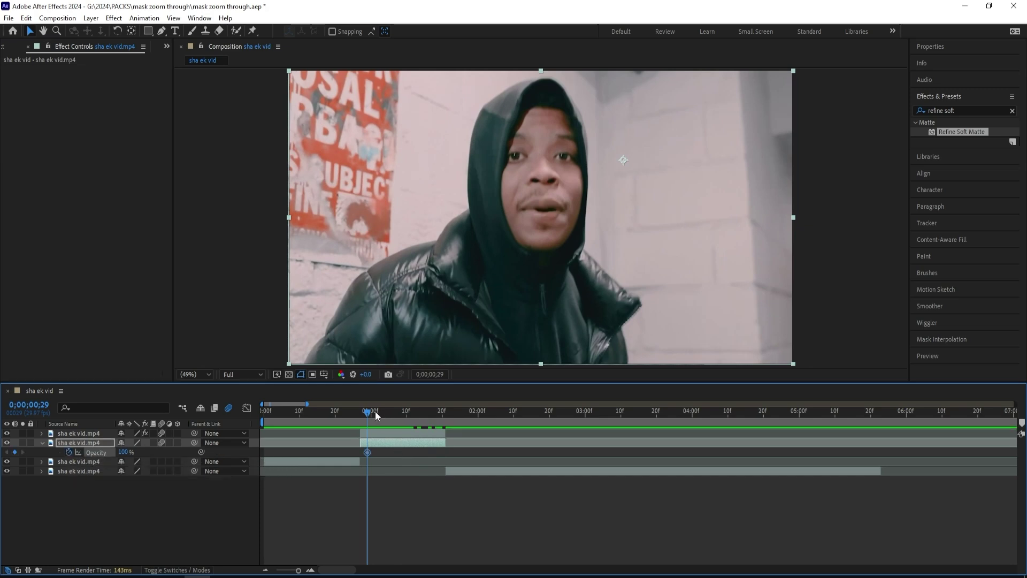
pyautogui.moveTo(374, 414); pyautogui.dragTo(419, 414)
pyautogui.moveTo(124, 453); pyautogui.dragTo(14, 463)
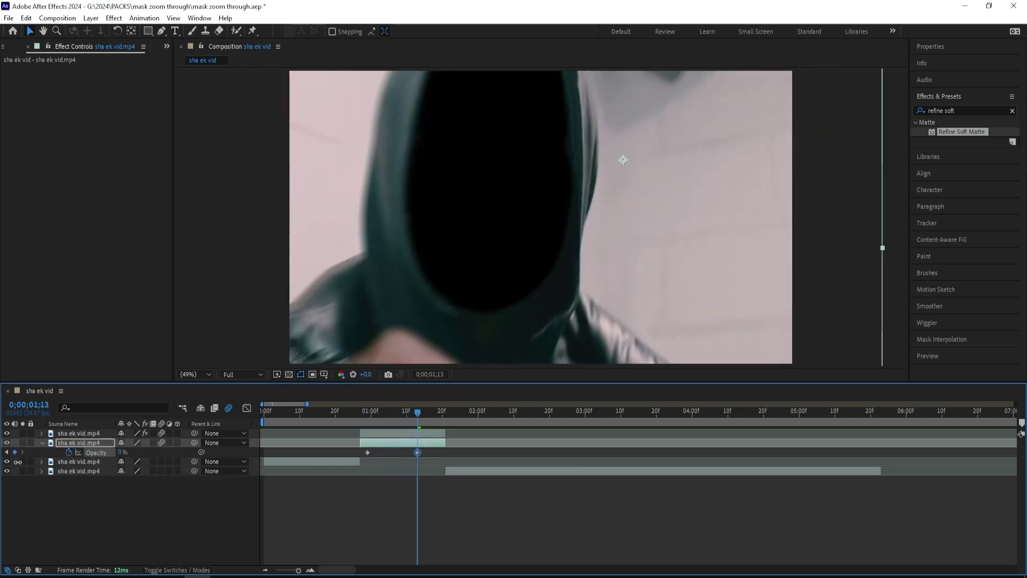
# - Shift the copy's Opacity keyframes earlier so the fade starts at 0;00;00;27 and ends at about 0;00;01;11, and preview the fade
pyautogui.moveTo(357, 451); pyautogui.dragTo(412, 451)
pyautogui.moveTo(419, 413); pyautogui.dragTo(360, 413)
pyautogui.press('space')
pyautogui.click(379, 415)
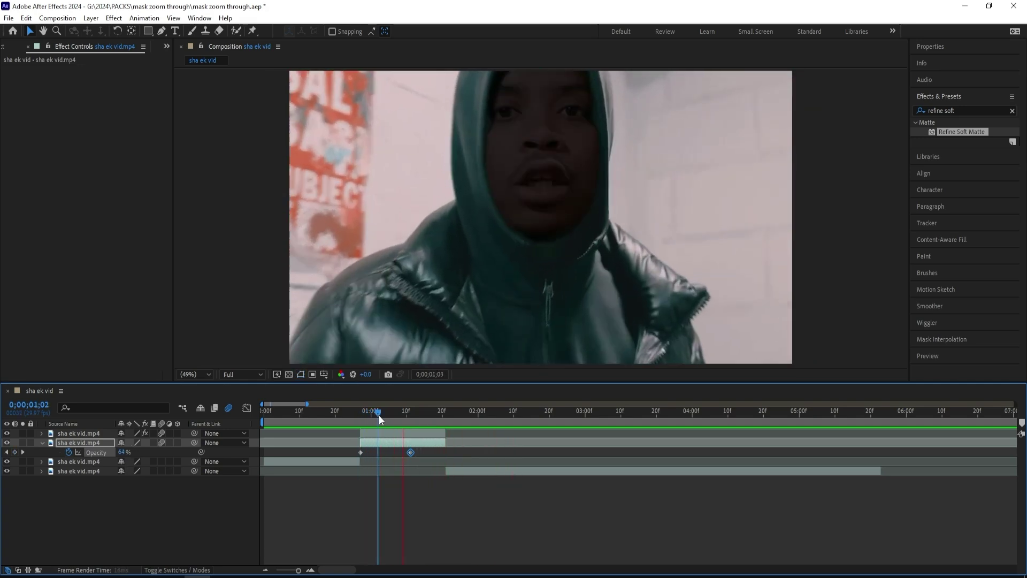
pyautogui.press('space')
# - Move the next clip later to start at about 0;00;02;14 and preview its entrance
pyautogui.moveTo(477, 471); pyautogui.dragTo(574, 471)
pyautogui.moveTo(448, 415); pyautogui.dragTo(375, 414)
pyautogui.click(356, 413)
pyautogui.press('space')
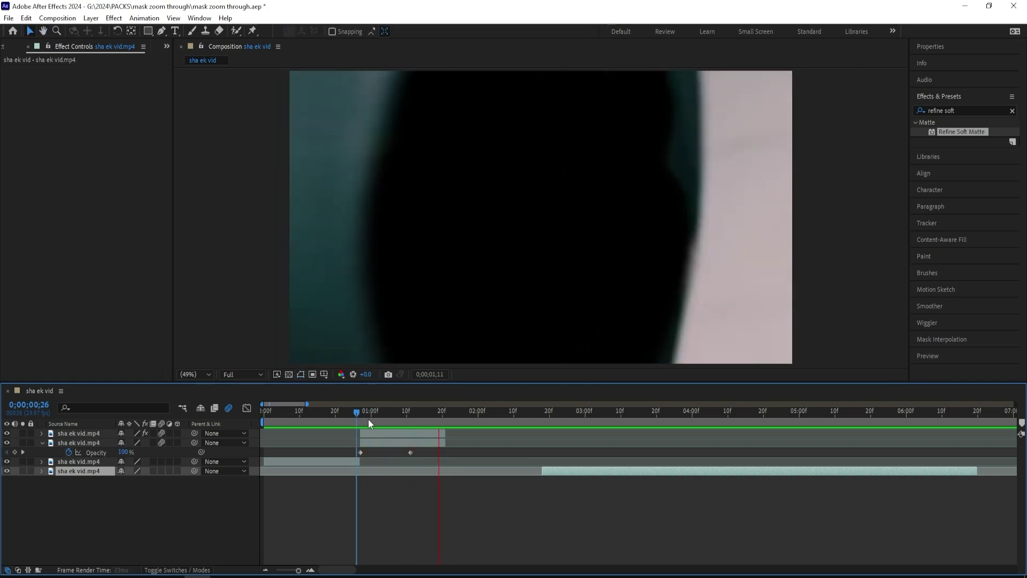
pyautogui.press('space')
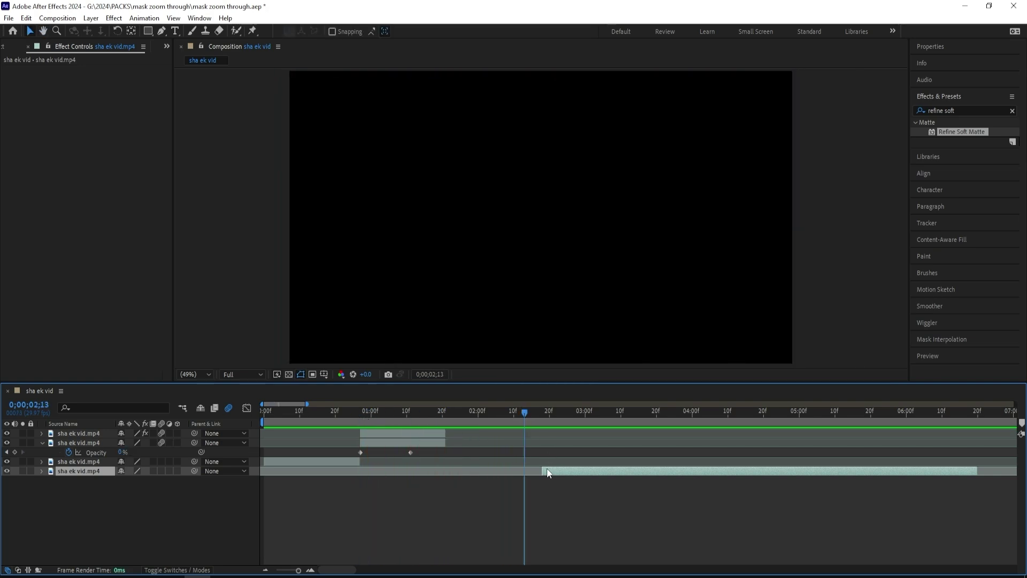
pyautogui.moveTo(547, 471); pyautogui.dragTo(534, 470)
pyautogui.press('t')
pyautogui.press('space')
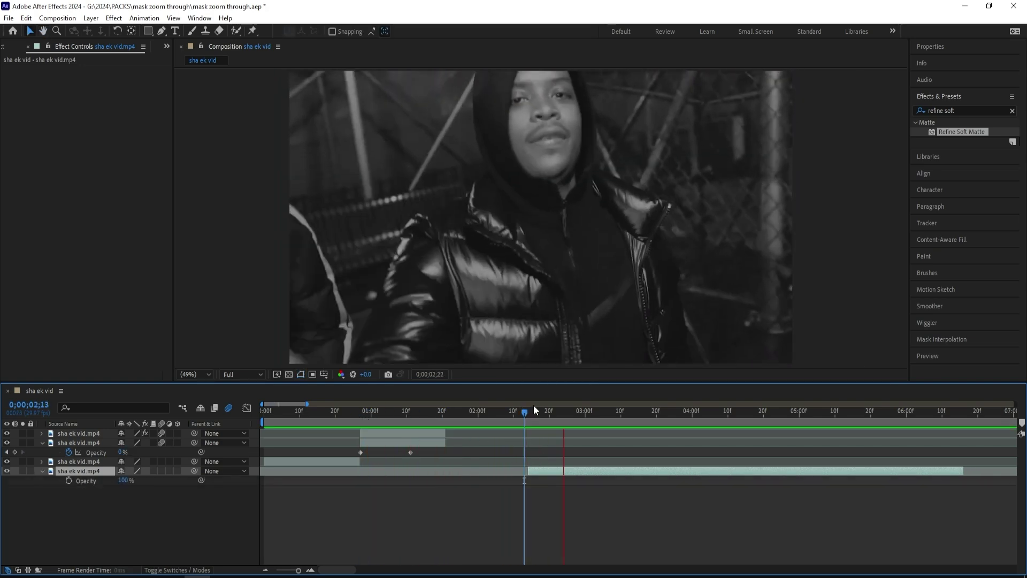
# - Try starting the next clip at 0;00;00;27 beneath the cutout, preview the overlap, and undo the move
pyautogui.moveTo(533, 406); pyautogui.dragTo(324, 450)
pyautogui.moveTo(555, 471); pyautogui.dragTo(393, 477)
pyautogui.press('space')
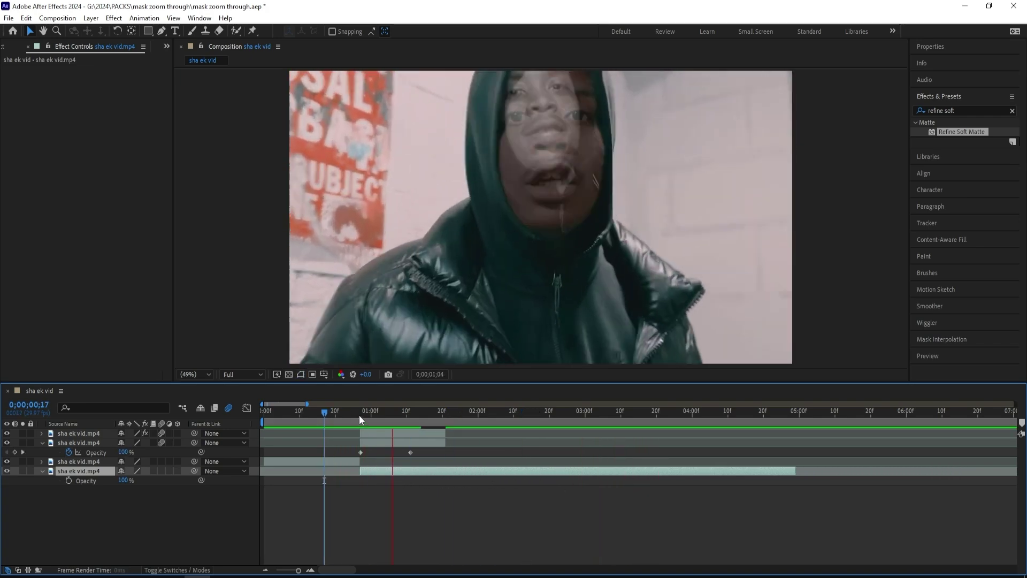
pyautogui.click(352, 411)
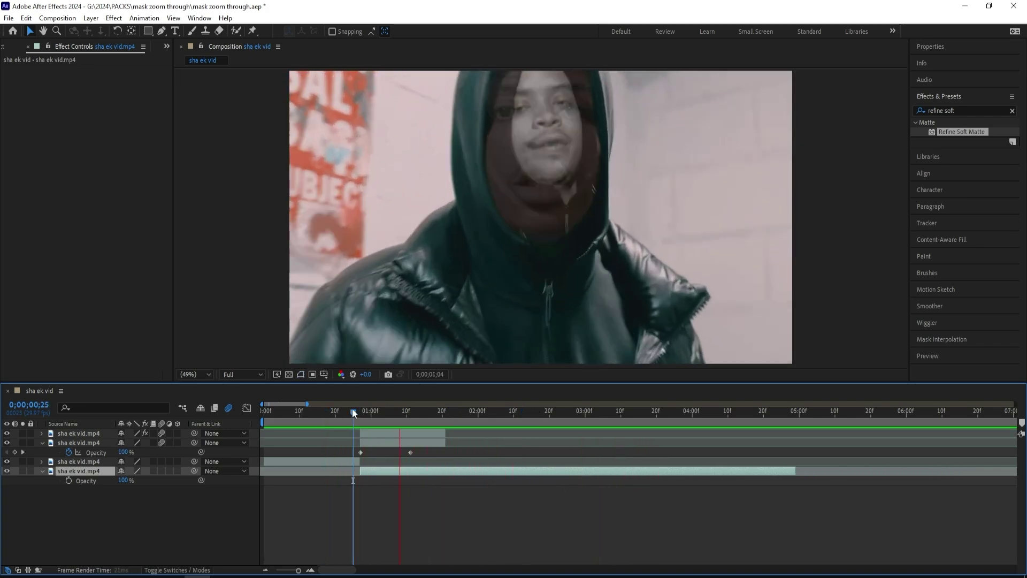
pyautogui.click(358, 411)
pyautogui.hotkey('ctrl', 'z')
pyautogui.press('space')
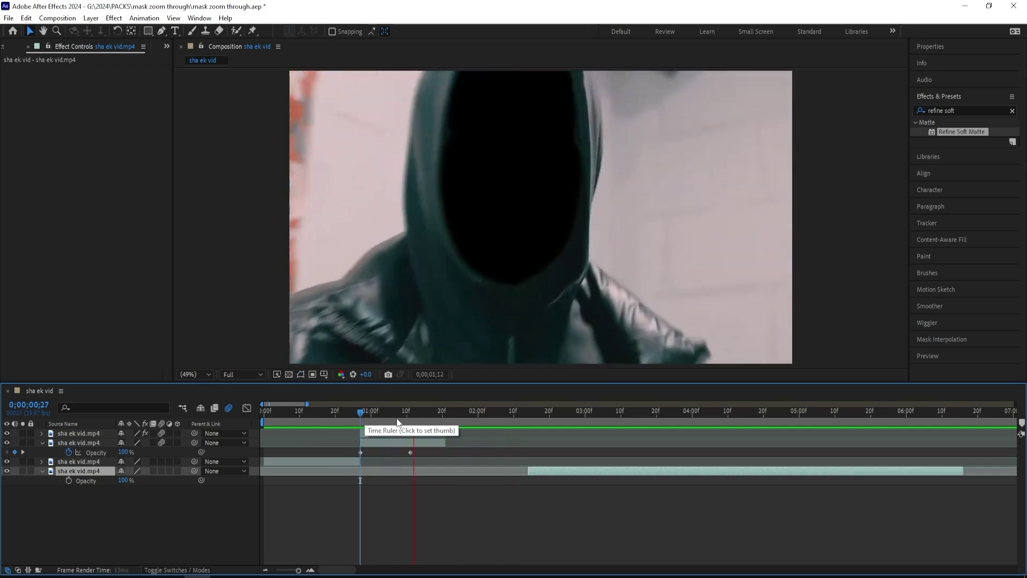
# - Move the copy's 0% Opacity keyframe to 0;00;01;10, start the next clip at about 0;00;02;11, and preview from the beginning
pyautogui.moveTo(502, 411); pyautogui.dragTo(400, 411)
pyautogui.moveTo(552, 471); pyautogui.dragTo(541, 469)
pyautogui.press('space')
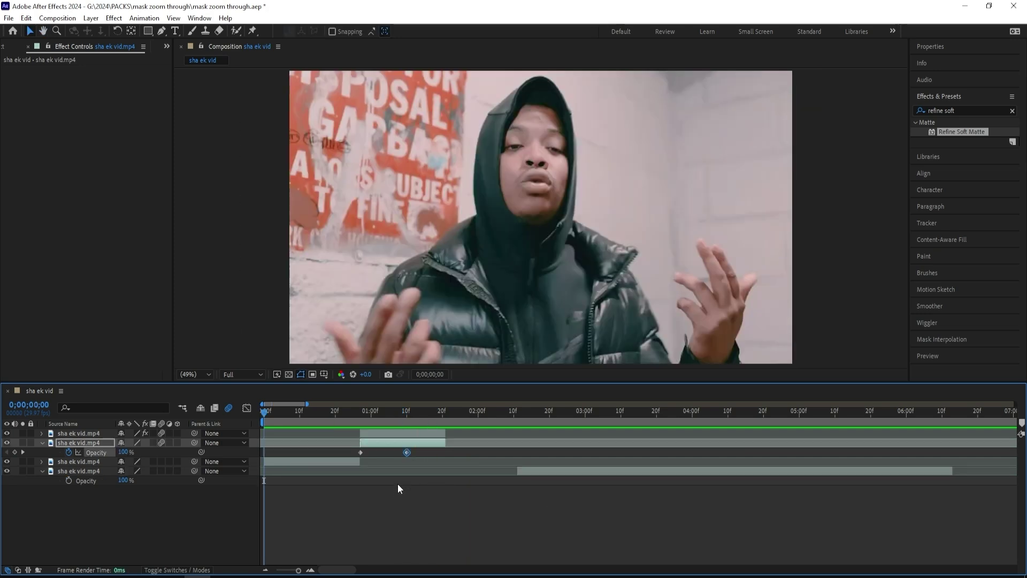
pyautogui.press('space')
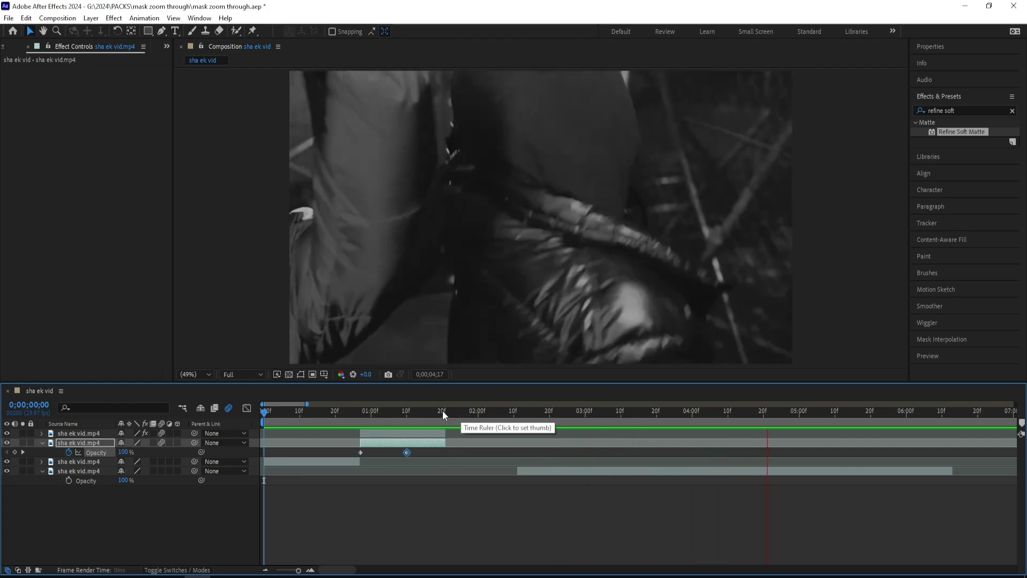
# - Try fading in the next clip from 0% to 100% Opacity, starting it at about 0;00;01;21, and preview the result
pyautogui.moveTo(530, 475); pyautogui.dragTo(483, 475)
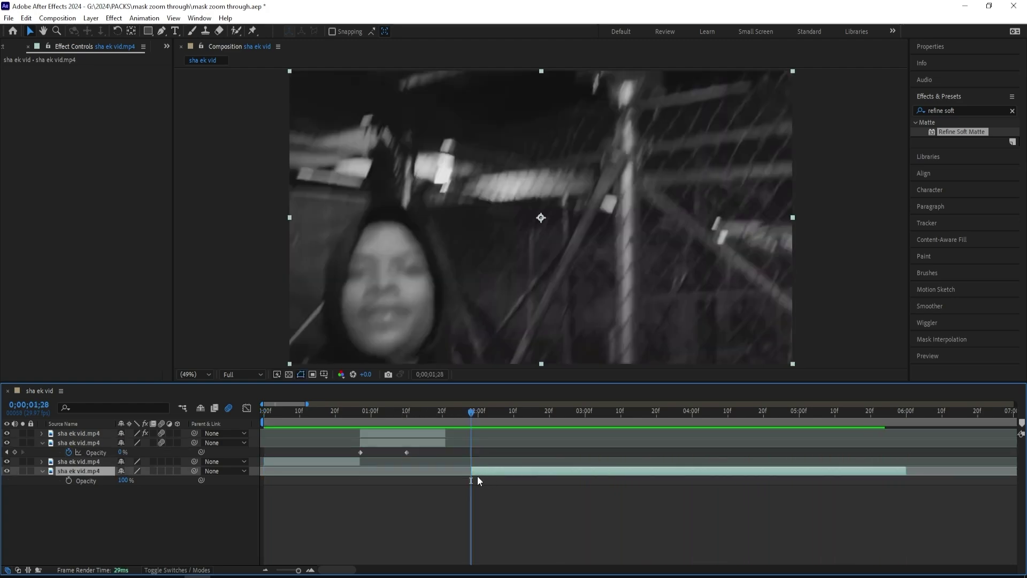
pyautogui.press('t')
pyautogui.press('t')
pyautogui.click(68, 480)
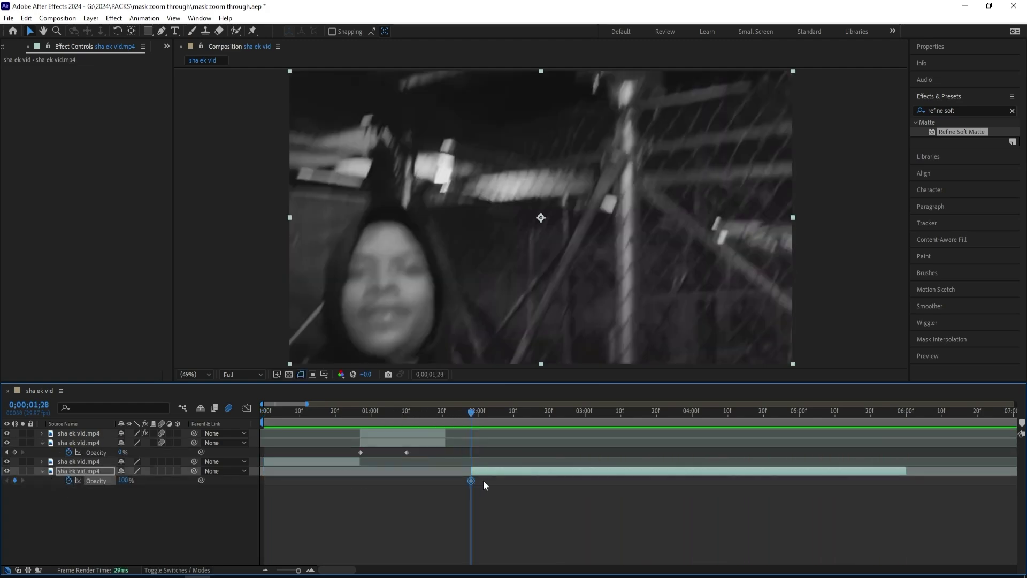
pyautogui.moveTo(469, 479); pyautogui.dragTo(554, 483)
pyautogui.moveTo(122, 480); pyautogui.dragTo(20, 481)
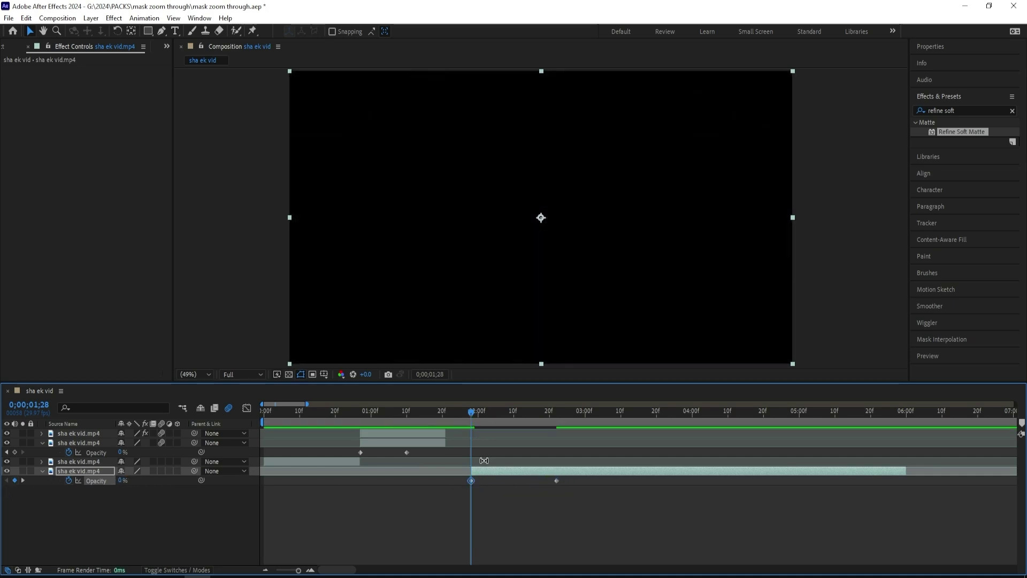
pyautogui.moveTo(469, 472); pyautogui.dragTo(445, 470)
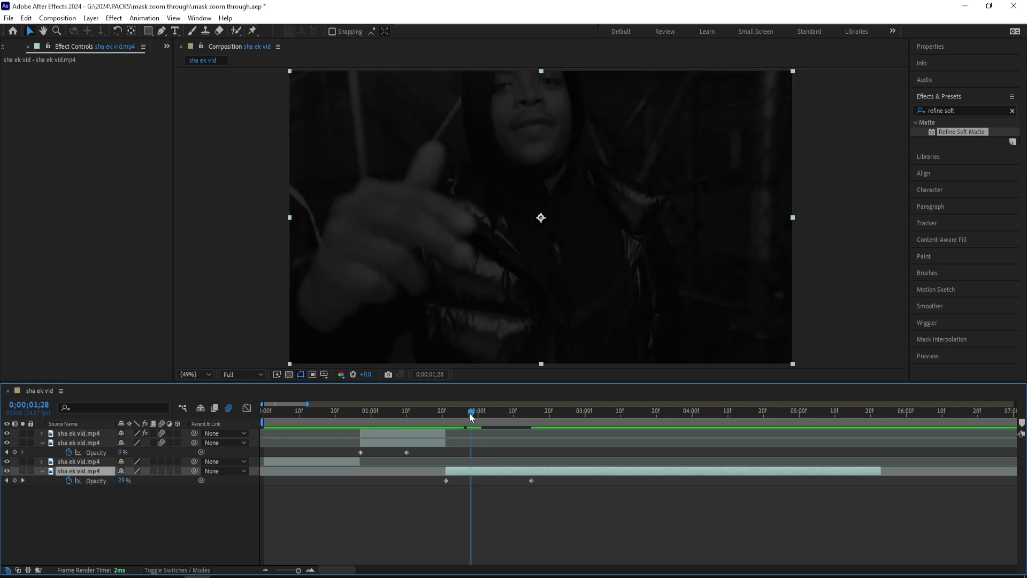
pyautogui.click(452, 411)
pyautogui.moveTo(451, 411); pyautogui.dragTo(380, 410)
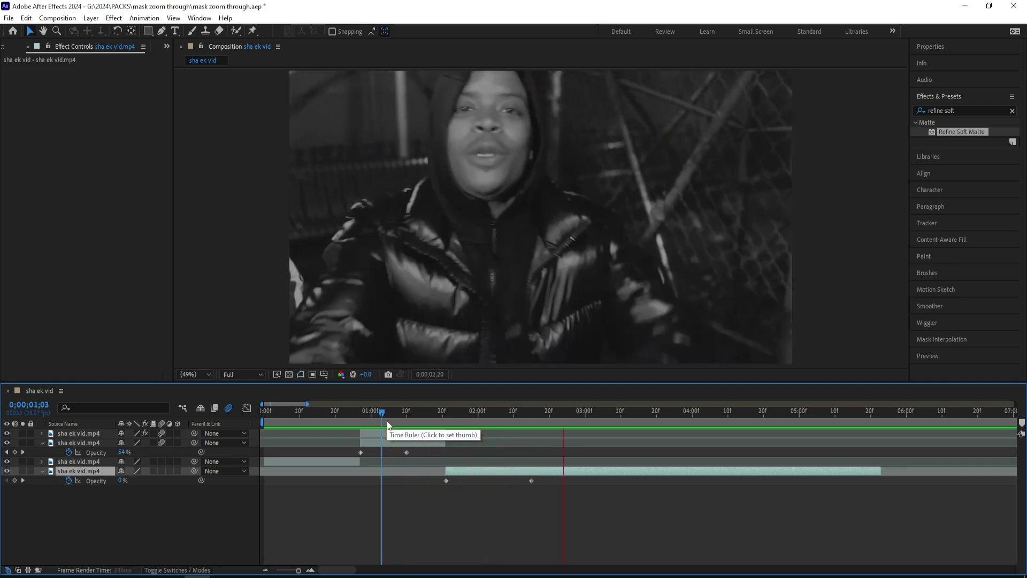
pyautogui.click(265, 420)
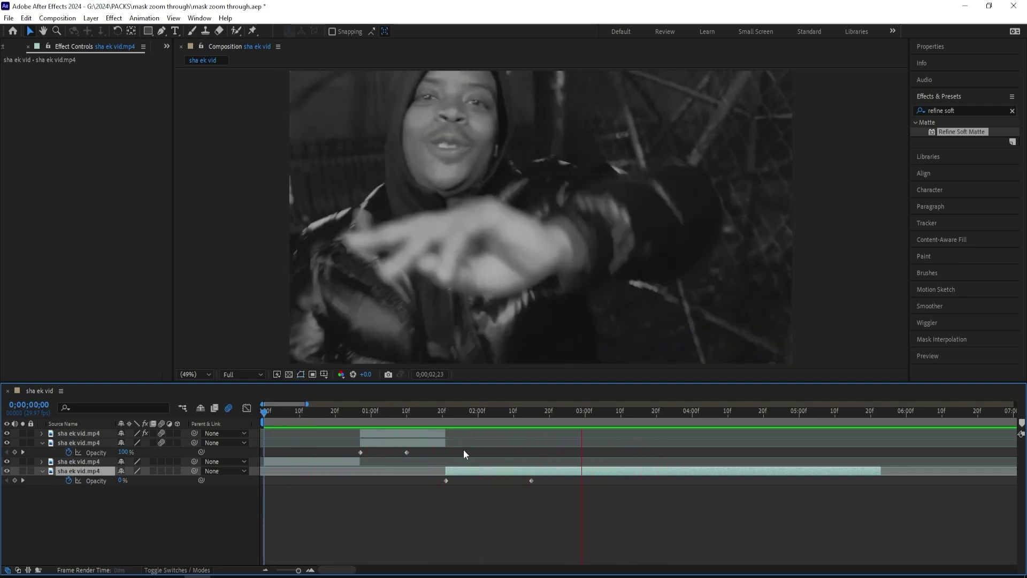
# - Remove the next clip's opening 0% Opacity keyframe, start the clip at 0;00;02;01, and preview the transition
pyautogui.click(348, 413)
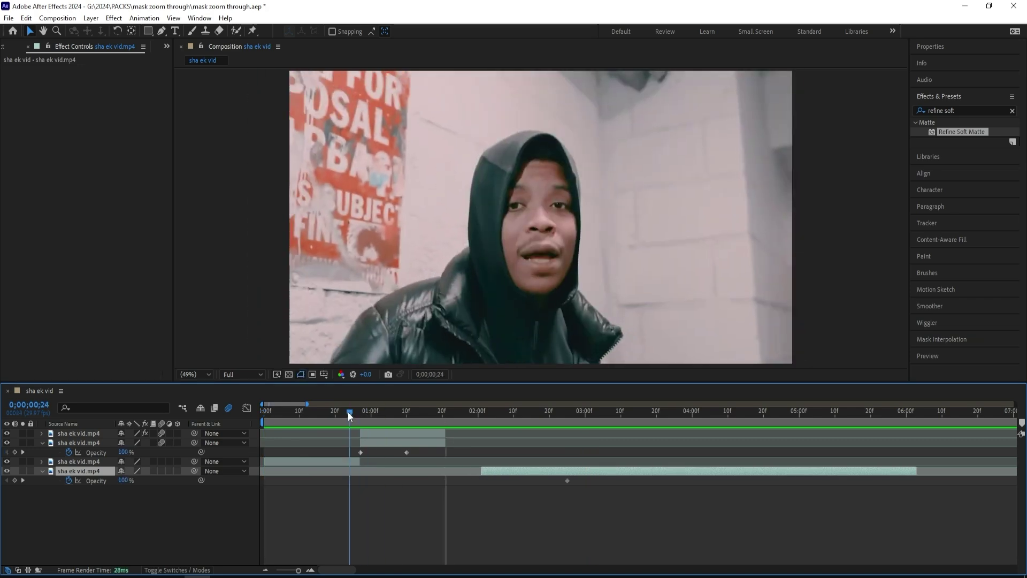
pyautogui.press('space')
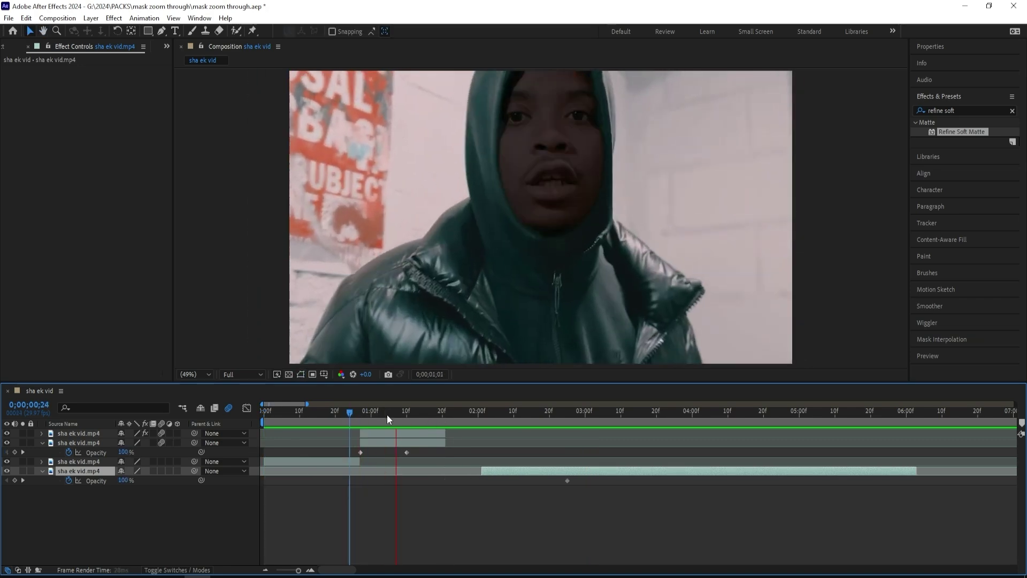
pyautogui.press('space')
# - Add an adjustment layer above the clips at the start of the next clip, 0;00;02;01
pyautogui.moveTo(478, 413); pyautogui.dragTo(484, 412)
pyautogui.click(474, 454)
pyautogui.click(483, 411)
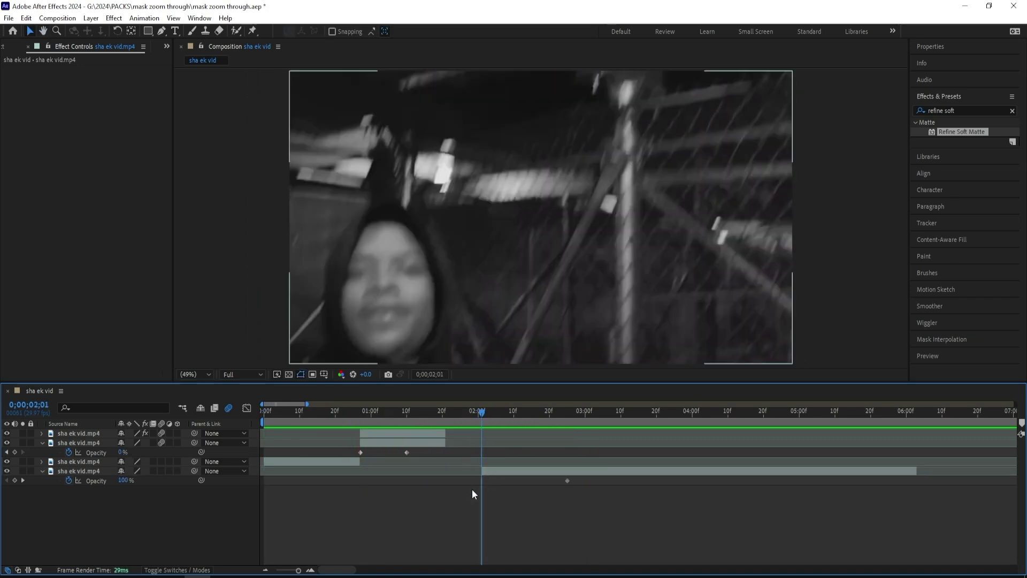
pyautogui.rightClick(445, 528)
pyautogui.moveTo(481, 394)
pyautogui.click(607, 488)
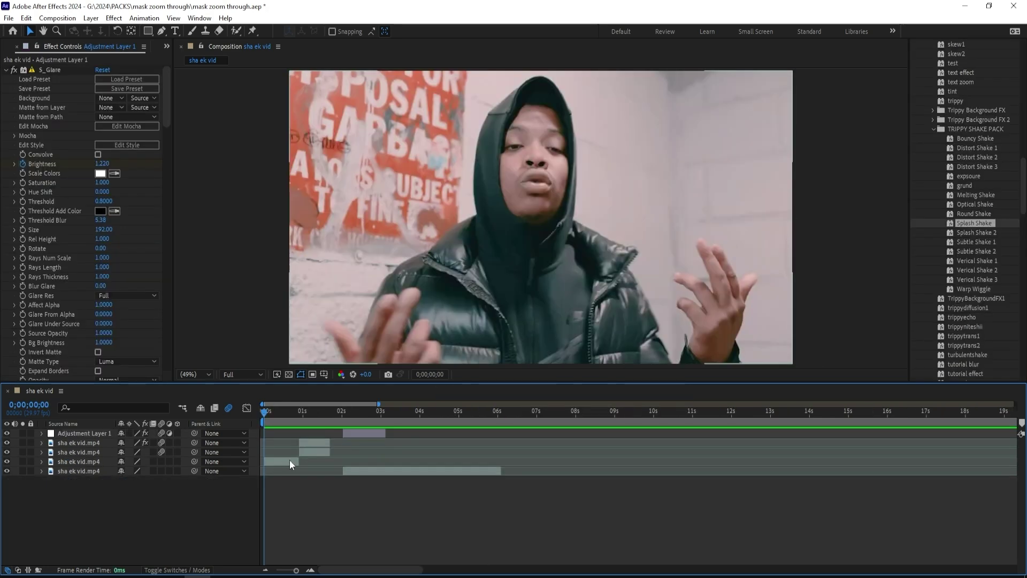
# - Preview the finished transition from the beginning and again from 0;00;00;25, checking the zoom and the next clip's entrance
pyautogui.press('space')
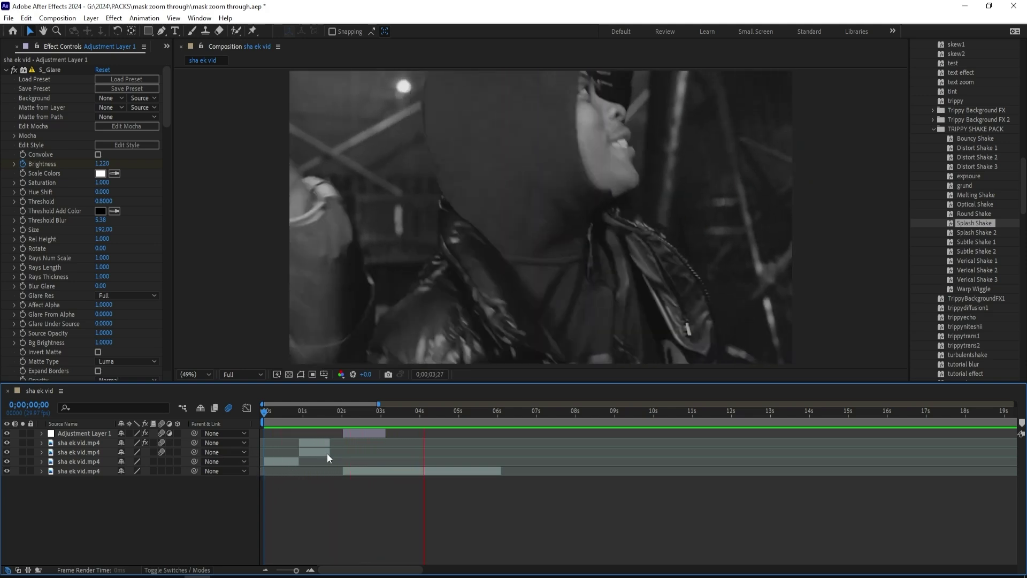
pyautogui.press('space')
pyautogui.click(383, 415)
pyautogui.click(264, 415)
pyautogui.press('space')
pyautogui.click(297, 416)
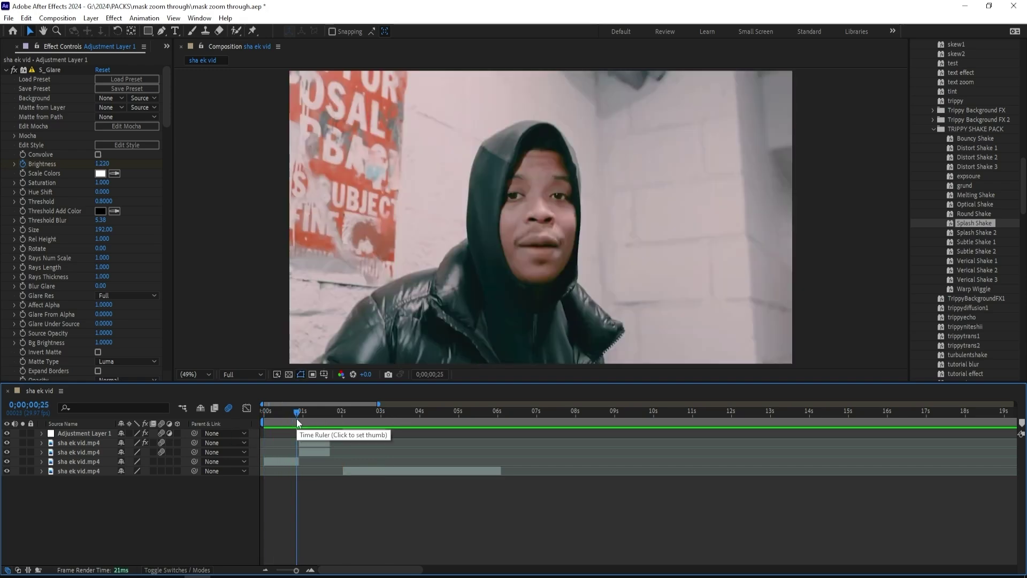
pyautogui.press('space')
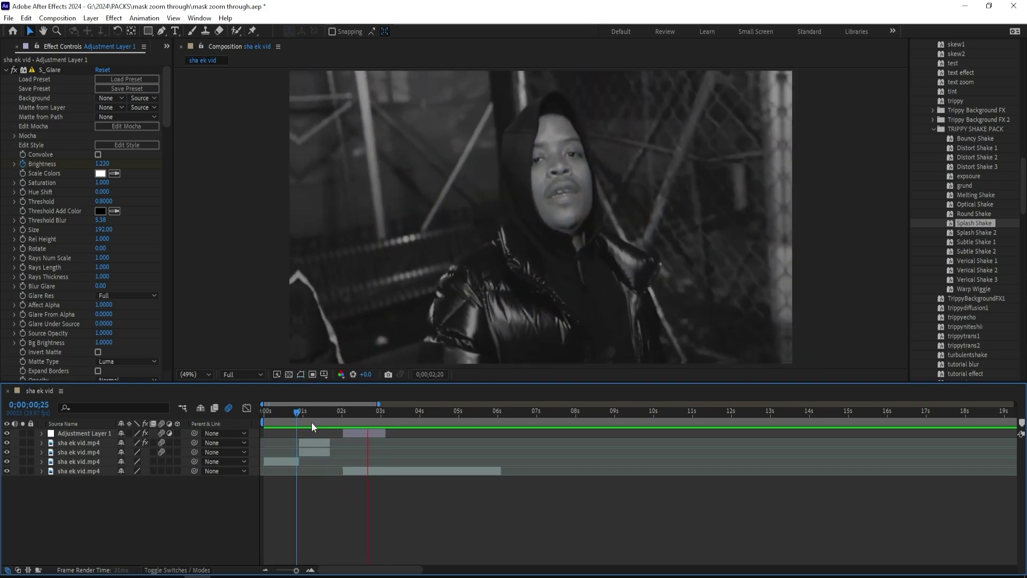
pyautogui.click(428, 471)
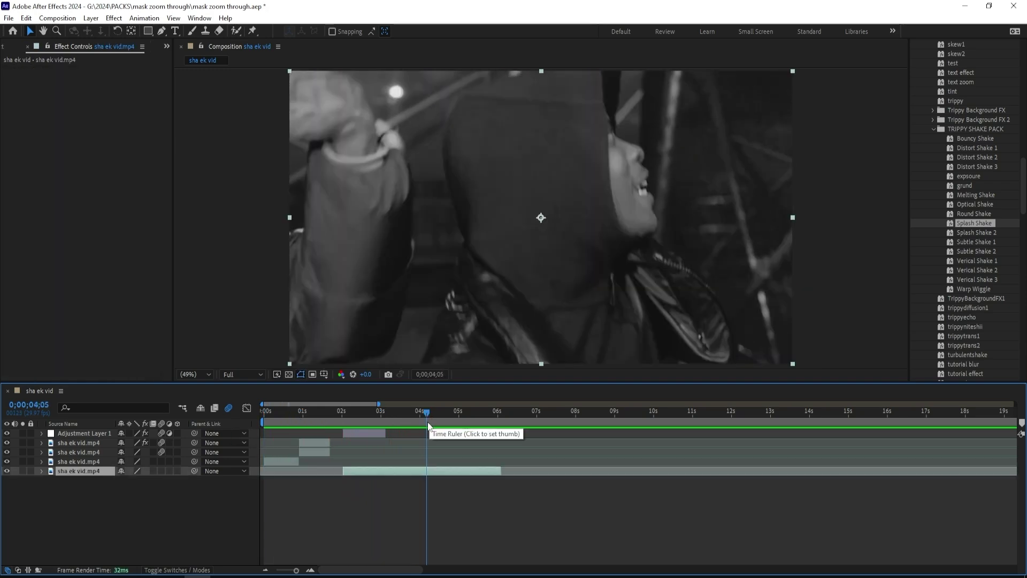